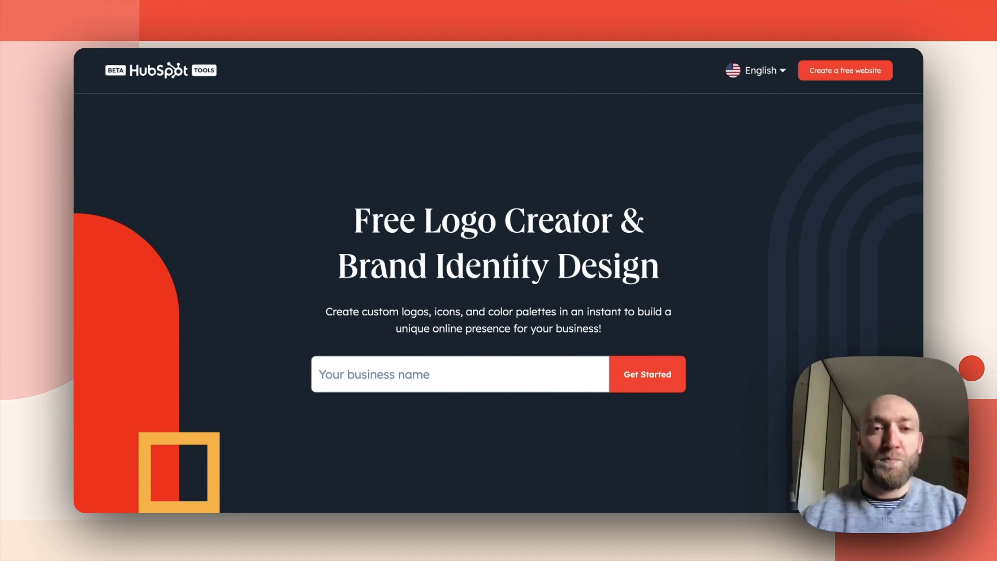
# - Enter 'Magic Gym' as the business name and begin the brand kit
pyautogui.click(383, 375)
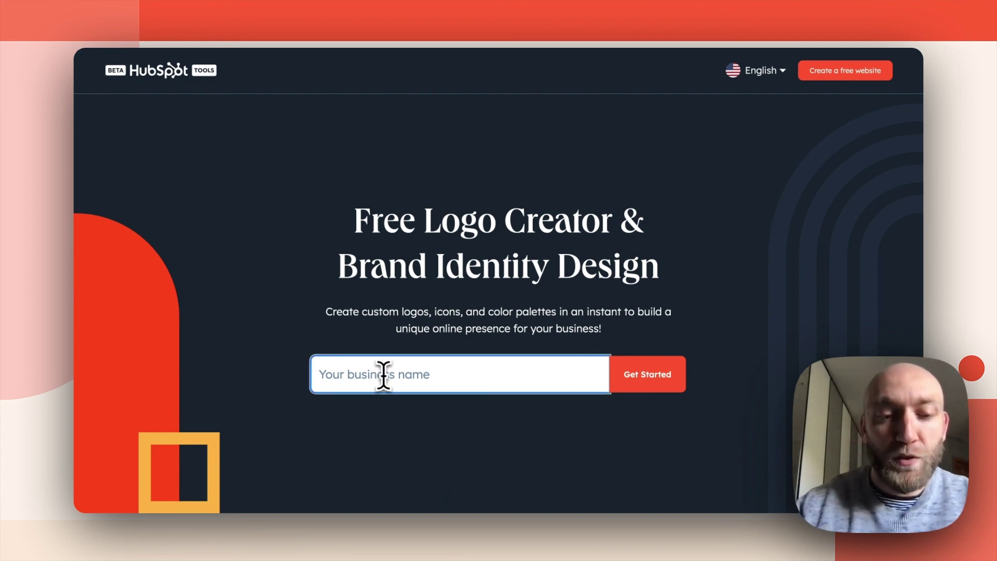
pyautogui.write('Magic Gym')
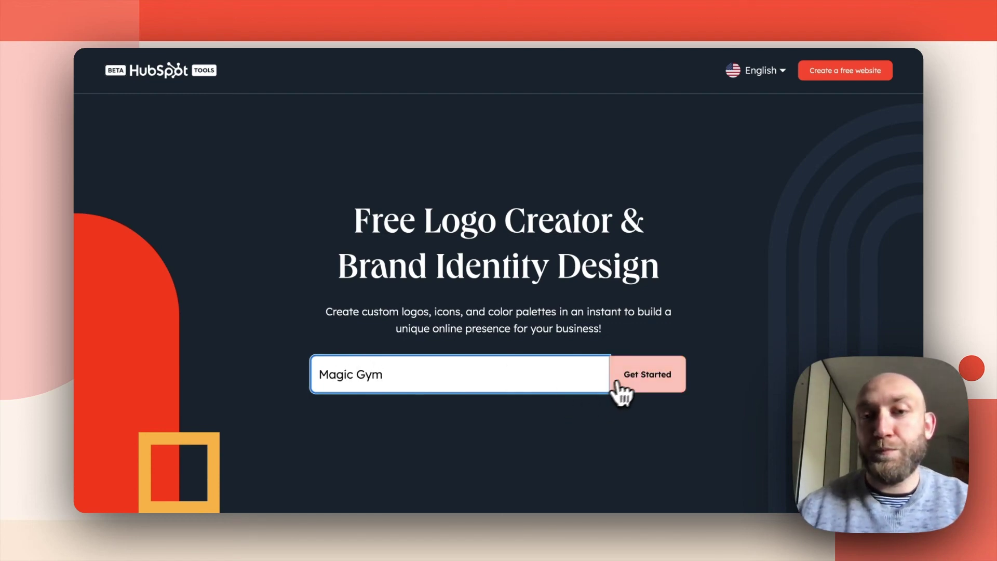
pyautogui.click(624, 382)
# - Fill in industry 'Exercise' and slogan 'Sport is life'
pyautogui.click(472, 319)
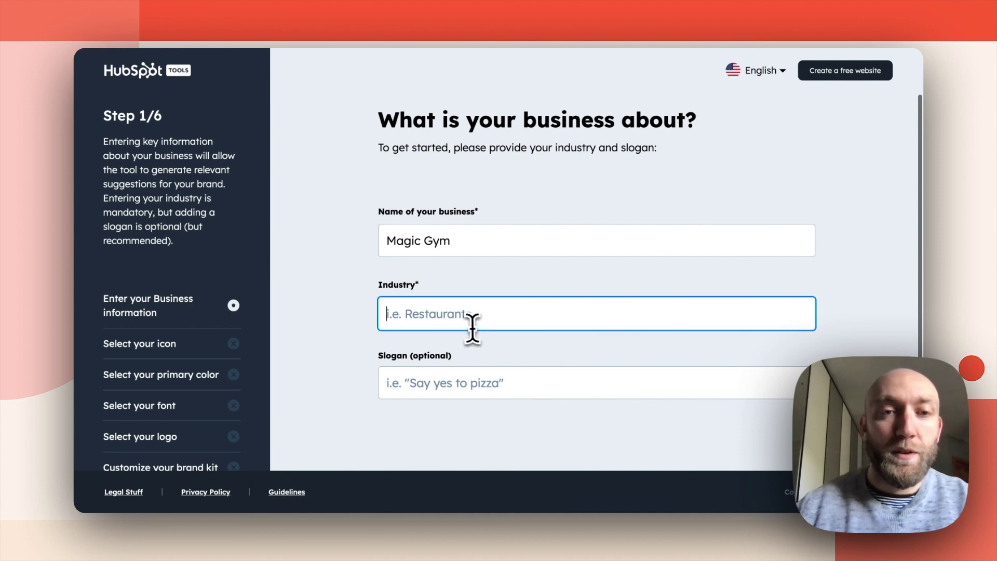
pyautogui.write('Exercise')
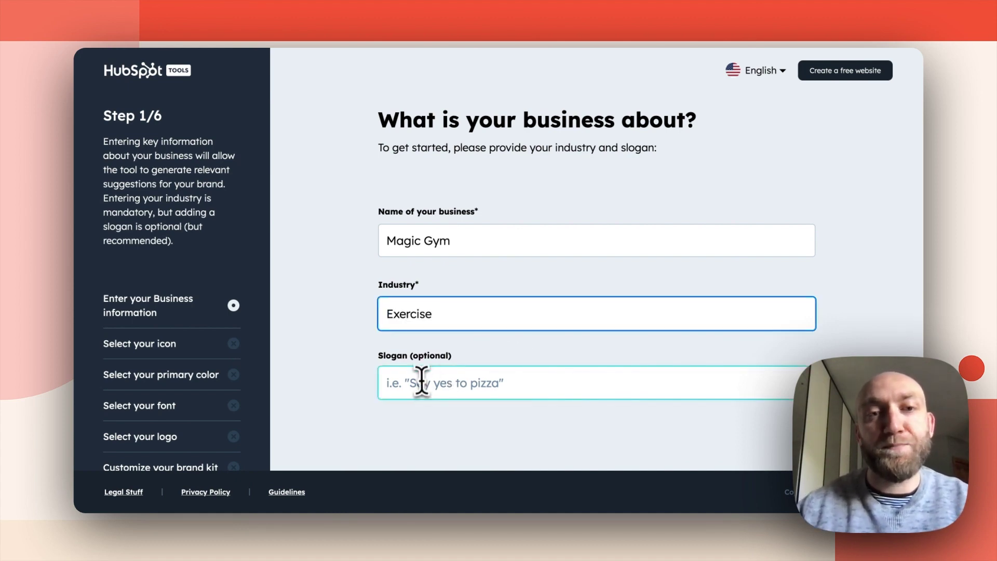
pyautogui.click(425, 382)
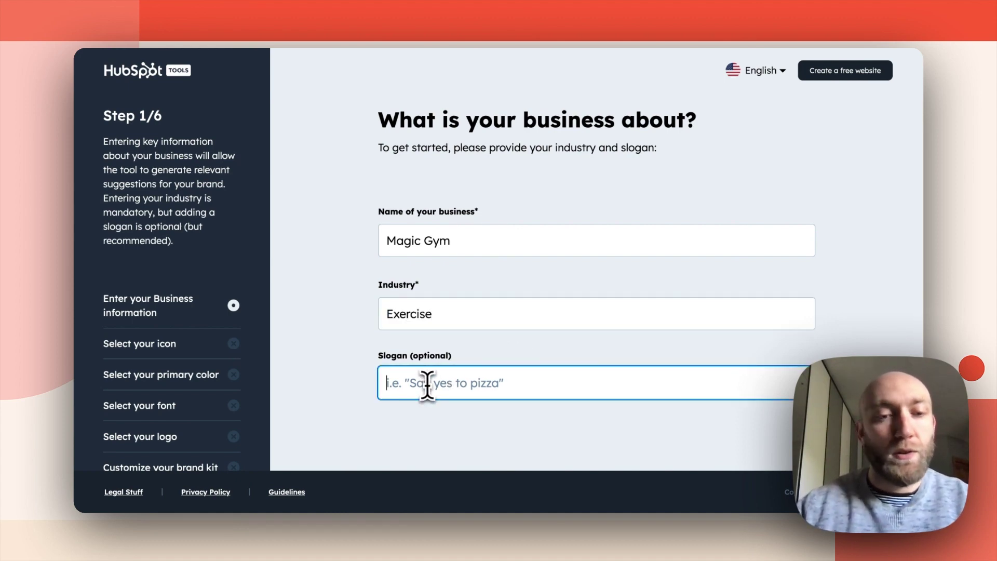
pyautogui.write('Sport is life')
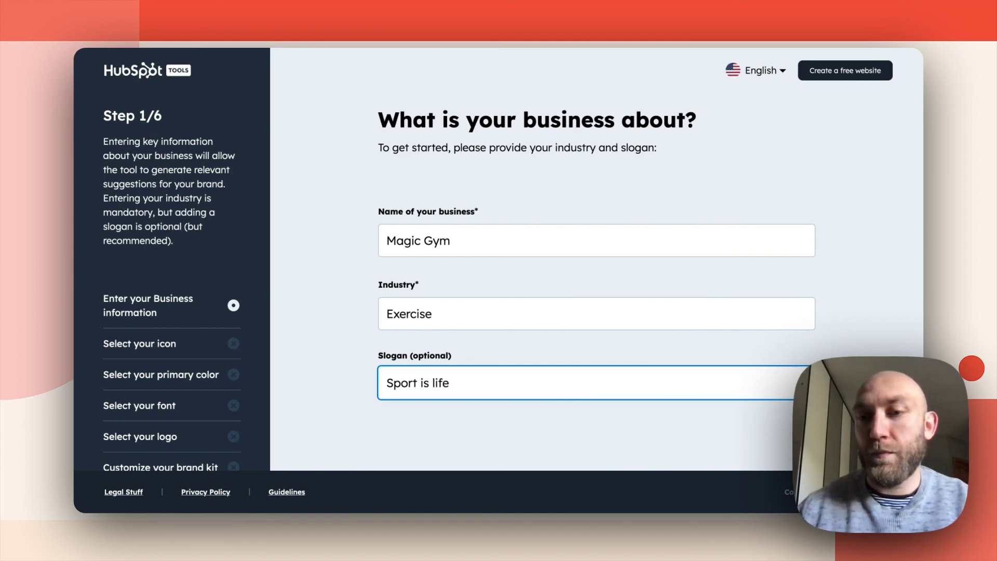
# - Choose the squatting-figure icon from the expanded icon options
pyautogui.press('Return')
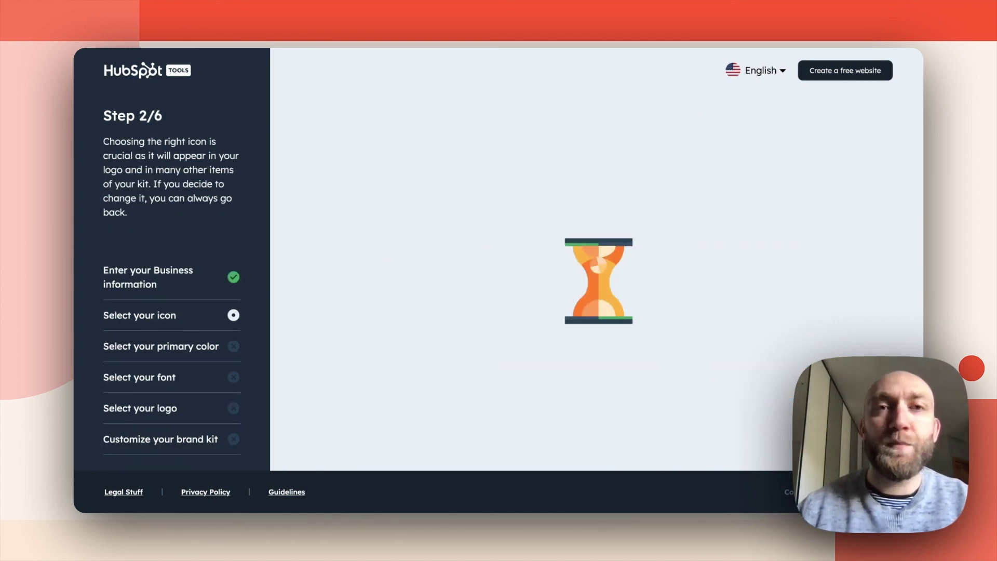
pyautogui.scroll(-5, 546, 275)
pyautogui.click(594, 394)
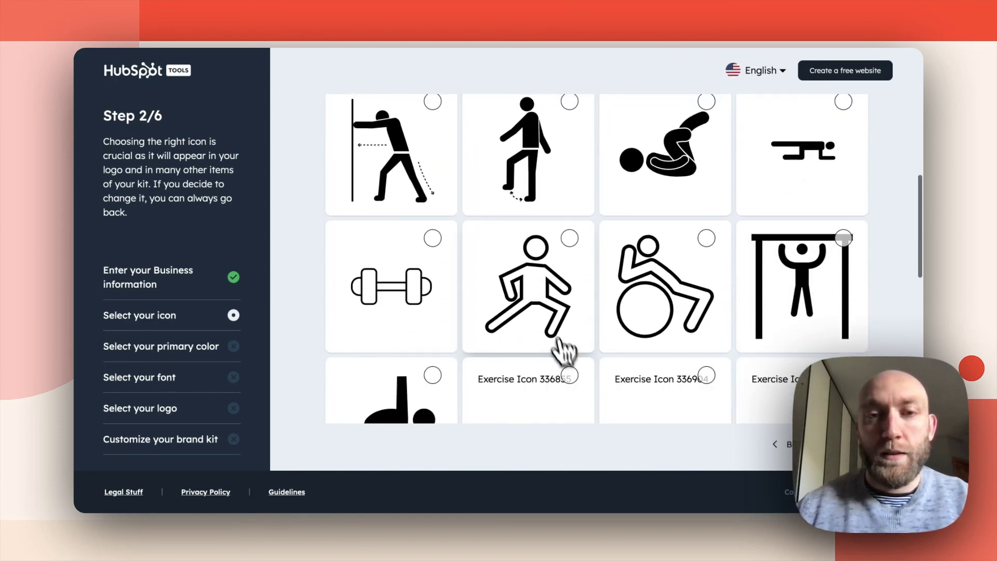
pyautogui.scroll(-8, 559, 343)
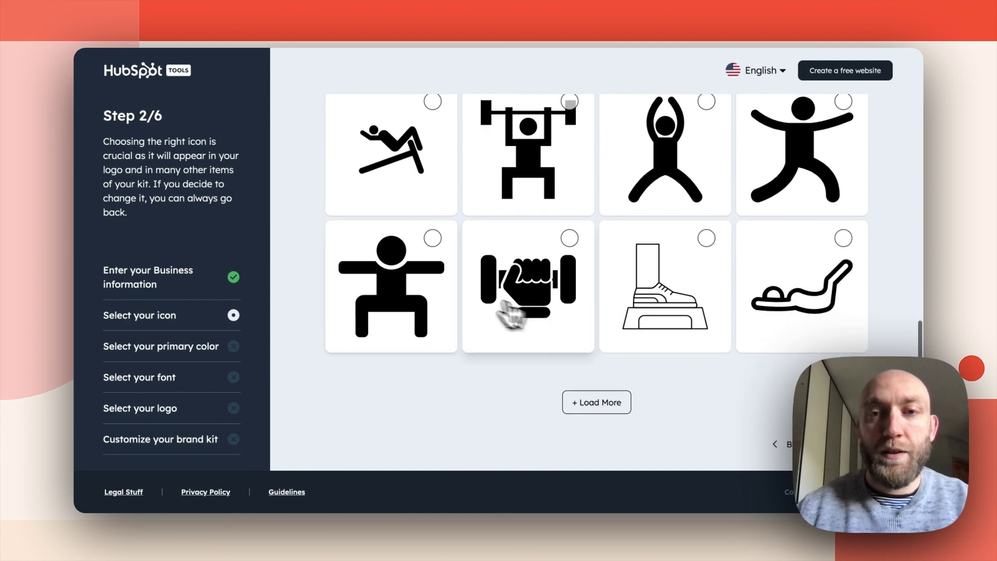
pyautogui.click(416, 283)
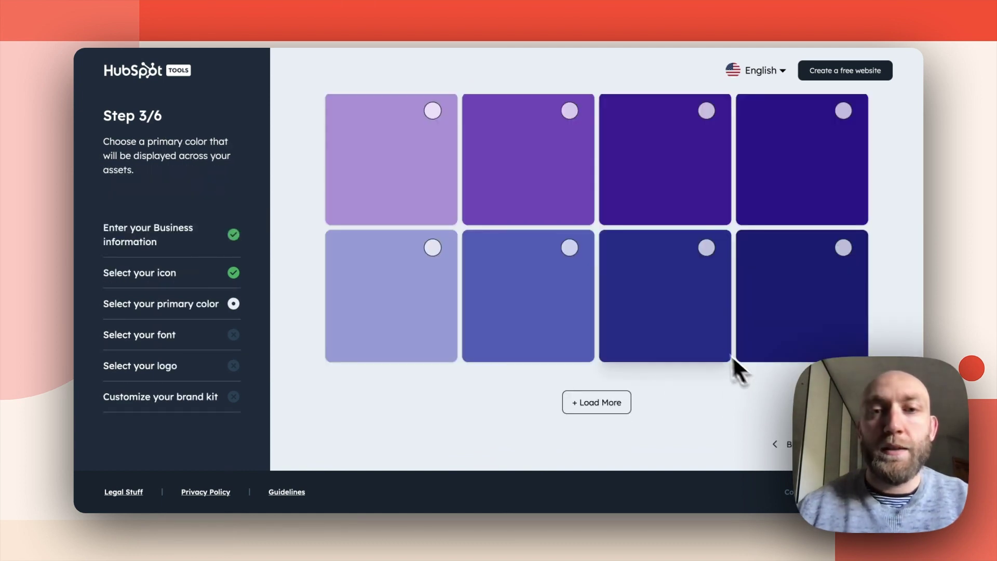
# - Pick bright blue as the primary colour and Paytone One as the font
pyautogui.click(613, 403)
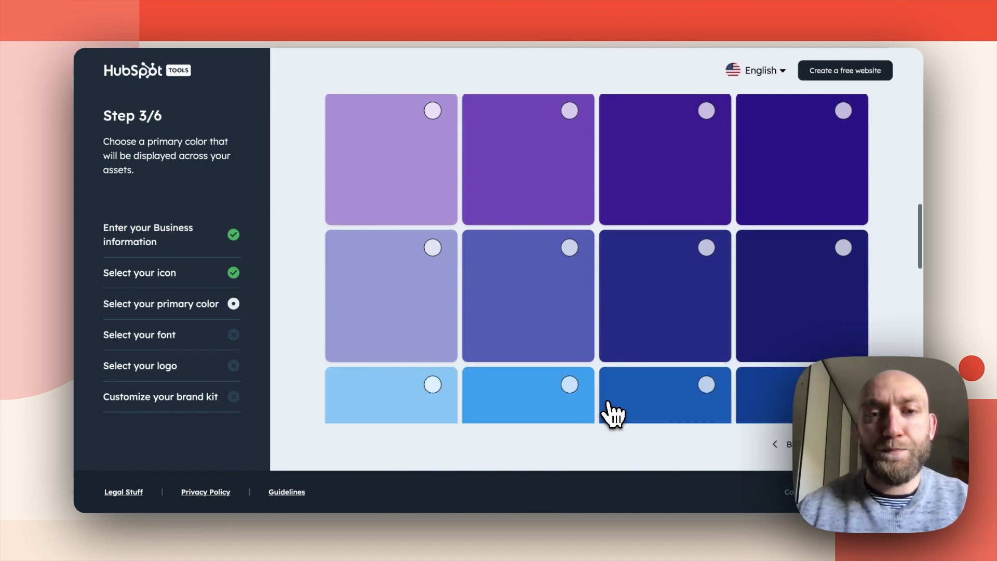
pyautogui.scroll(-5, 527, 301)
pyautogui.click(543, 289)
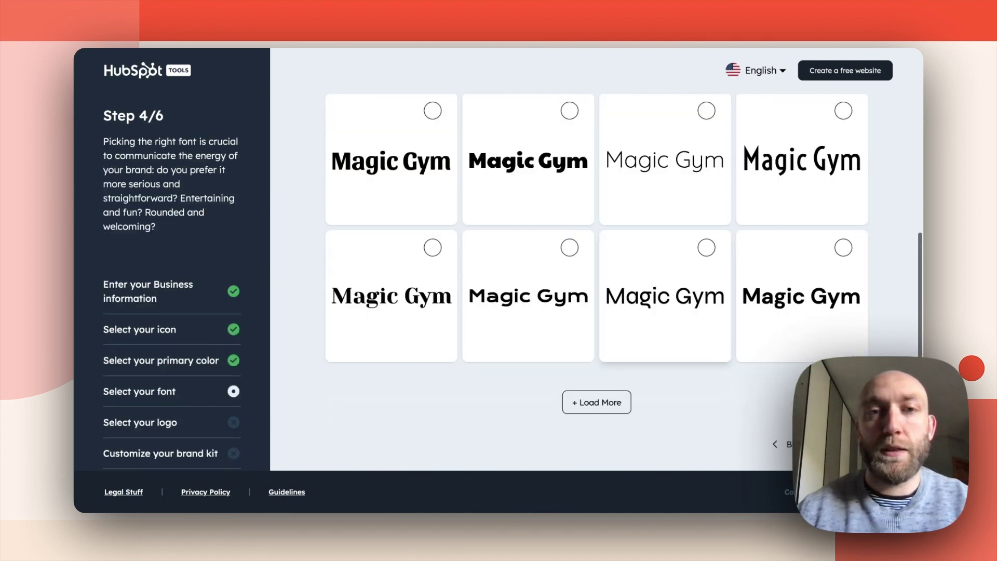
pyautogui.click(538, 127)
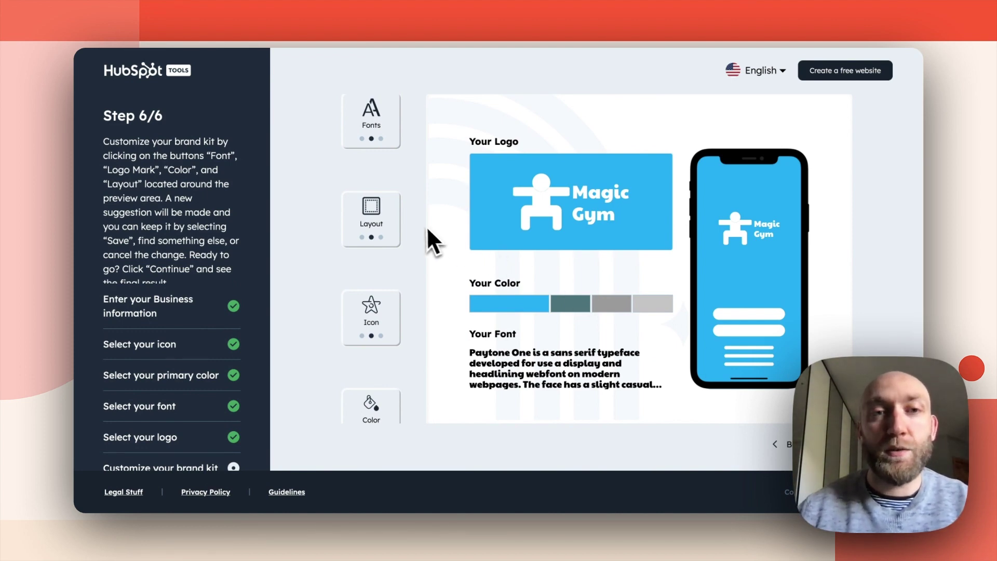
# - Cycle through logo layouts until the logo sits in a circular badge
pyautogui.click(385, 223)
pyautogui.click(385, 221)
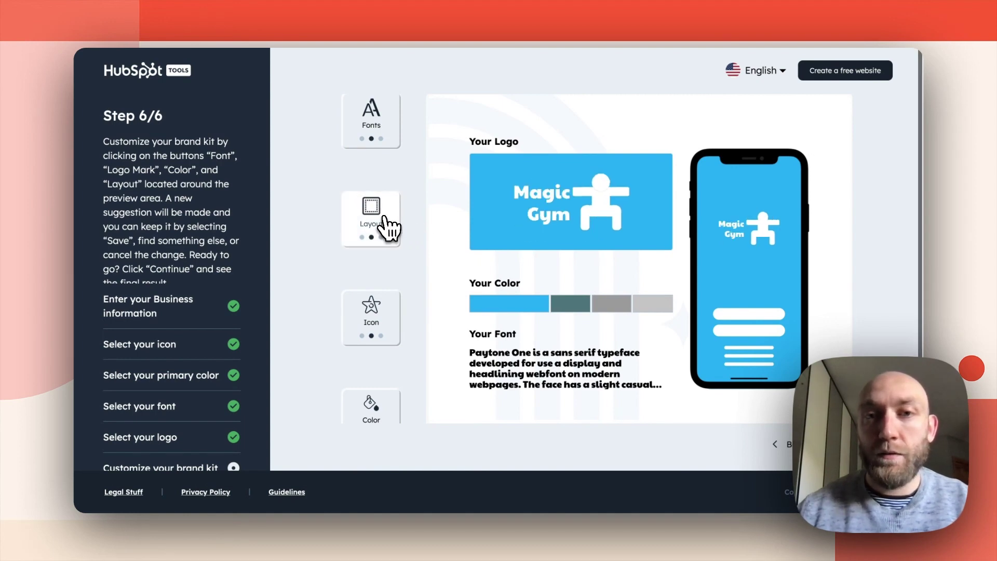
pyautogui.click(385, 221)
pyautogui.click(386, 221)
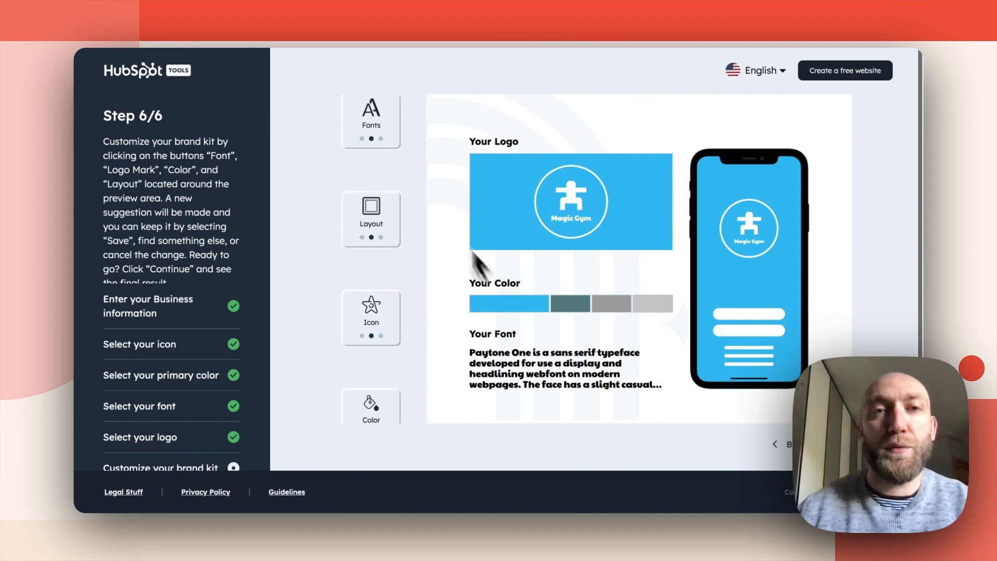
# - Try another font suggestion, then revert the font to Paytone One
pyautogui.click(385, 136)
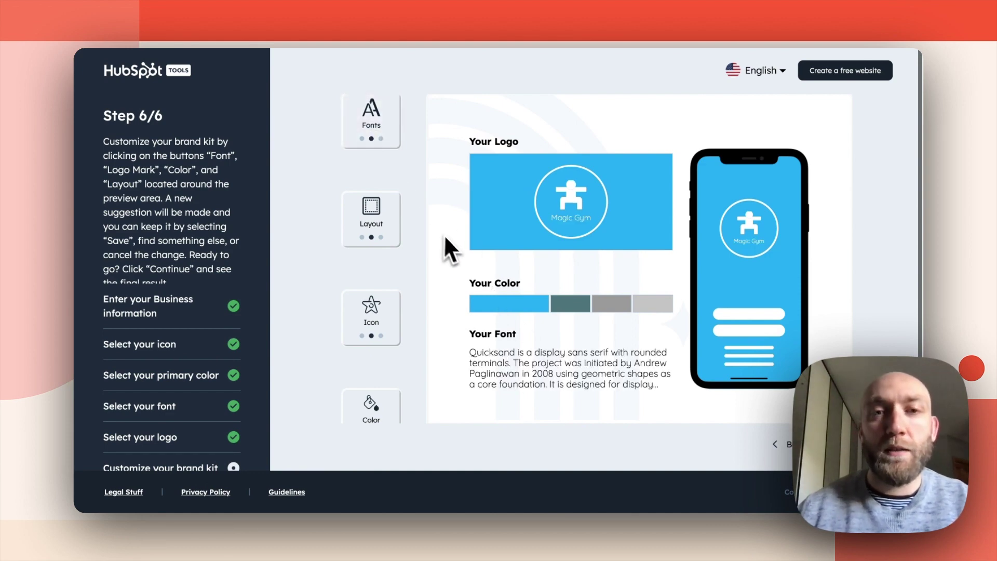
pyautogui.scroll(-1, 450, 238)
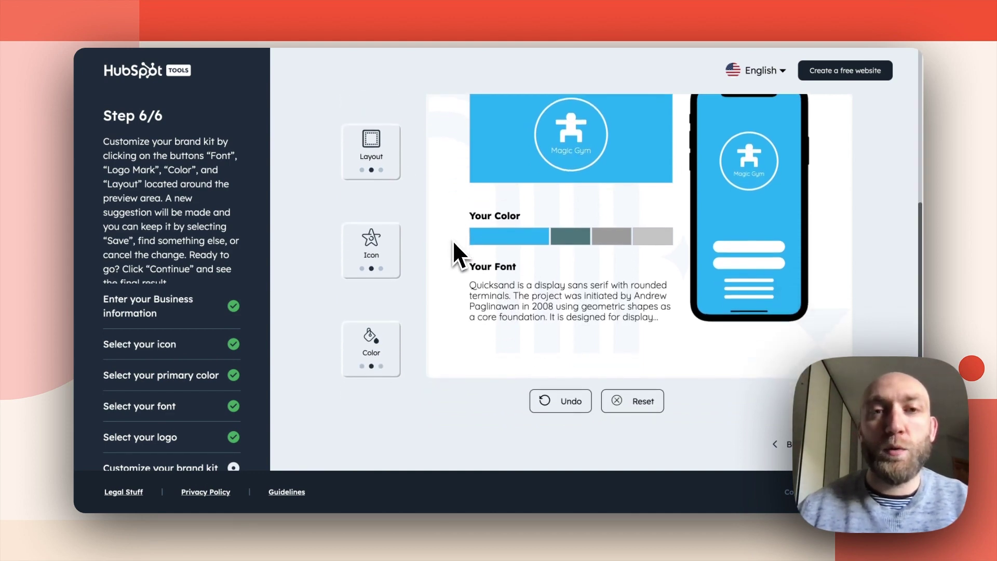
pyautogui.click(558, 404)
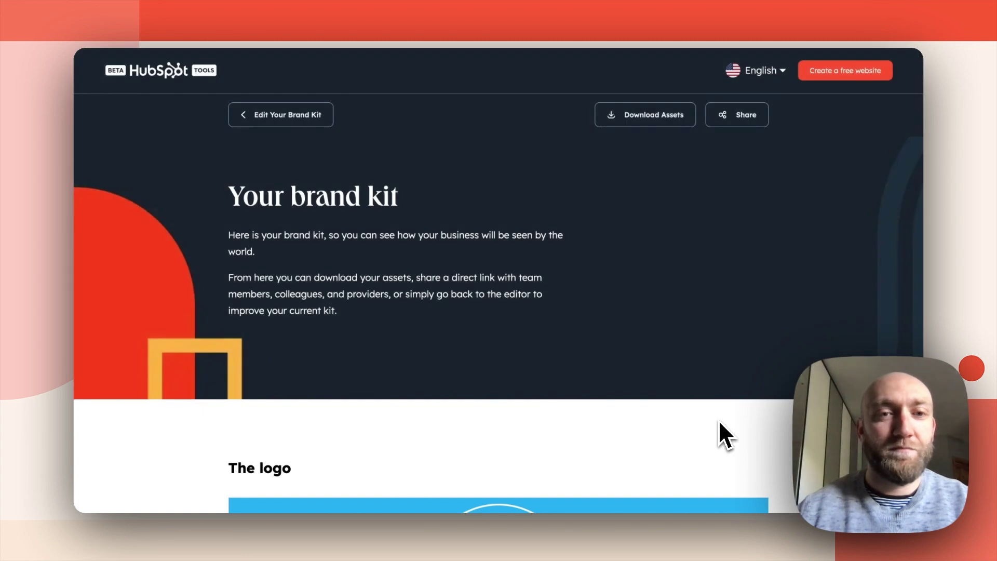
pyautogui.scroll(-3, 562, 315)
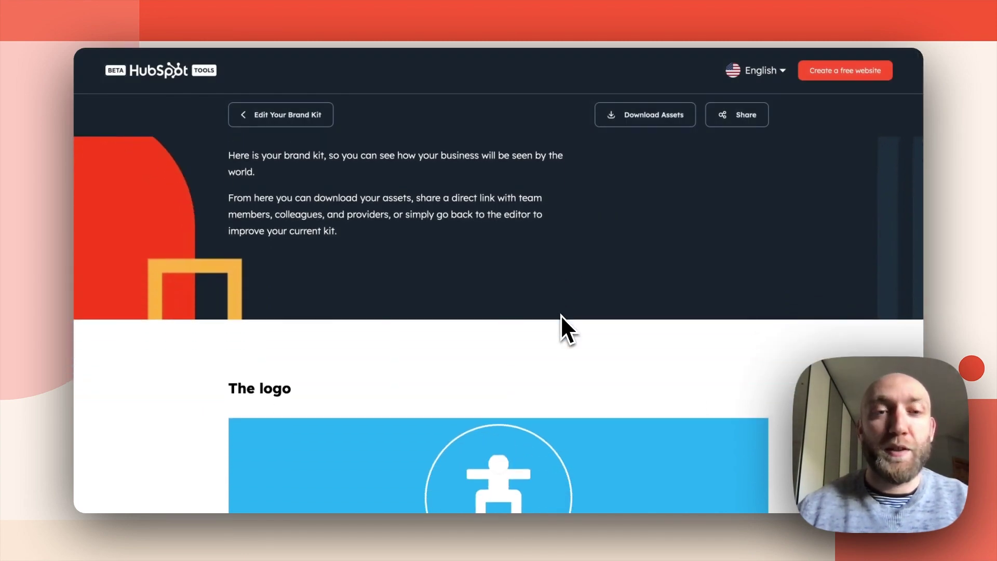
pyautogui.scroll(-5, 560, 315)
pyautogui.scroll(-10, 462, 272)
pyautogui.scroll(-2, 463, 269)
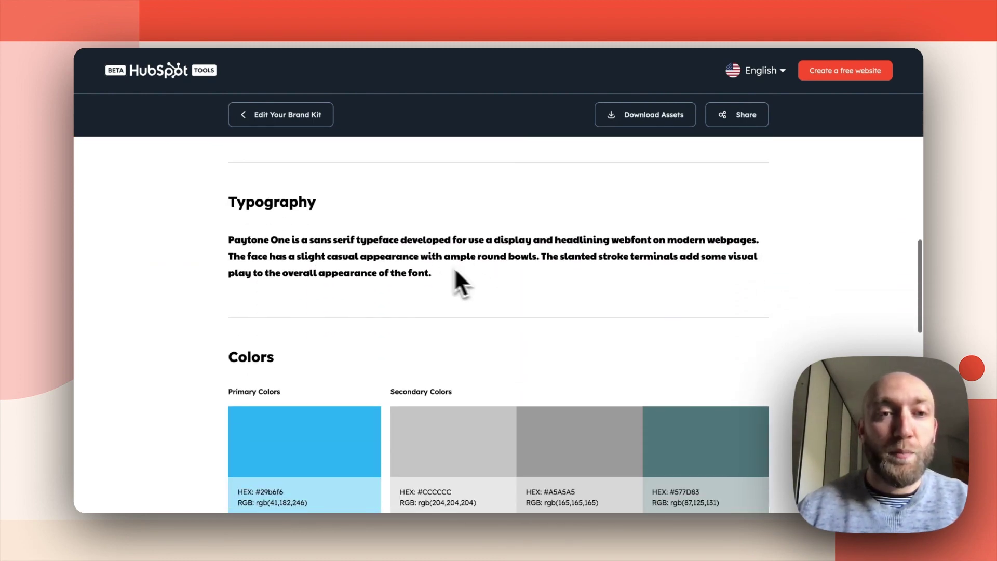
pyautogui.scroll(-4, 445, 278)
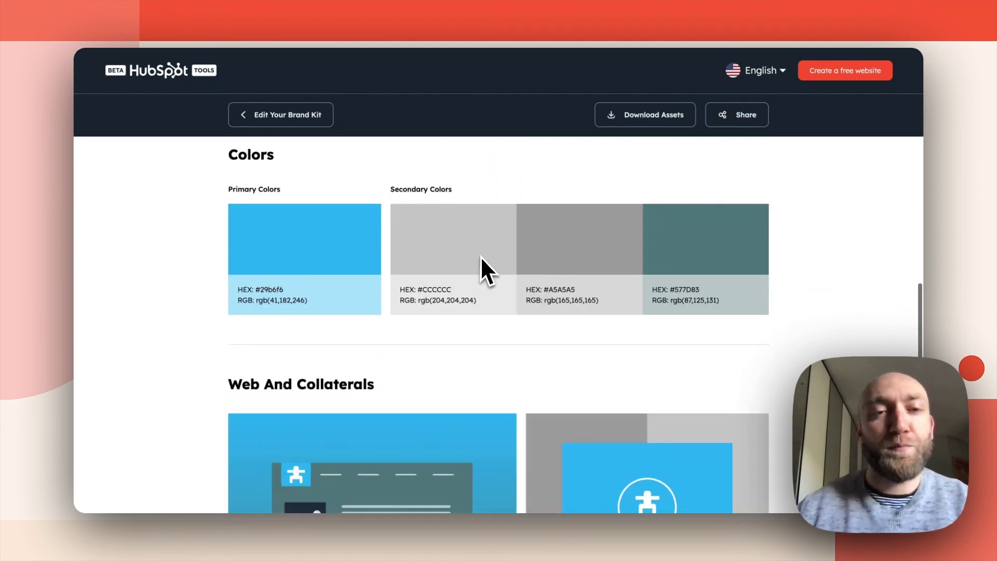
pyautogui.scroll(-4, 481, 258)
pyautogui.scroll(-6, 481, 258)
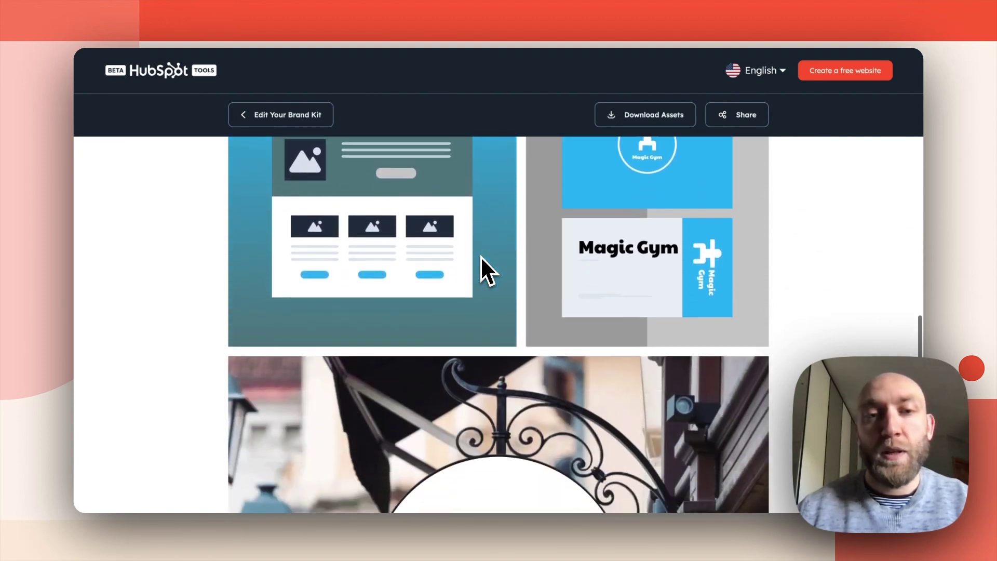
pyautogui.scroll(-5, 481, 258)
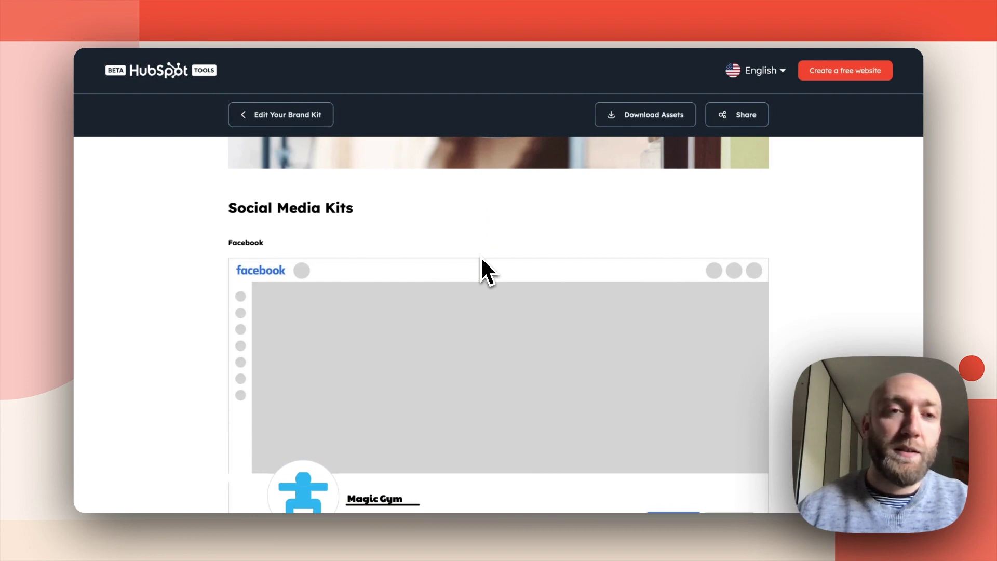
pyautogui.scroll(-4, 482, 257)
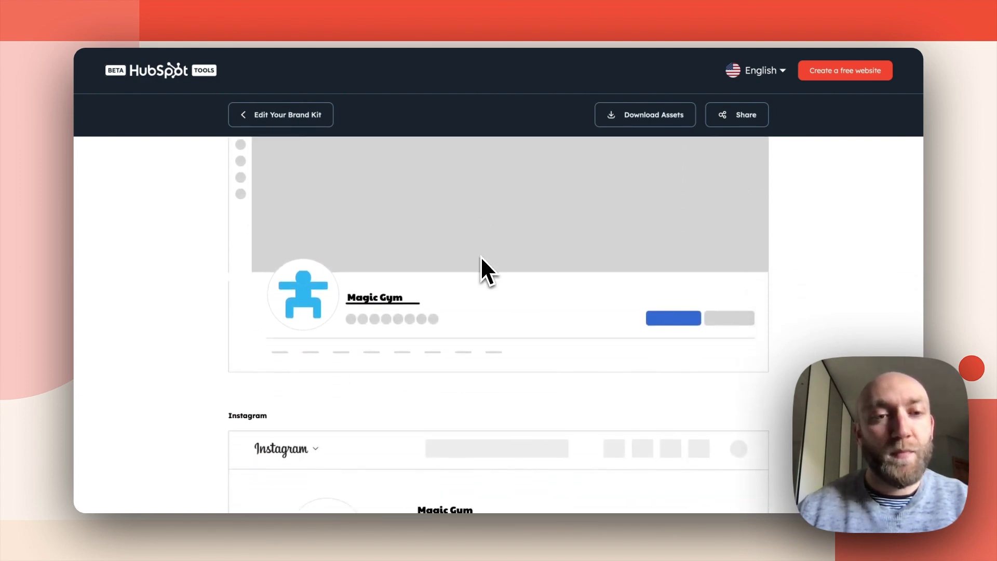
pyautogui.scroll(-5, 481, 257)
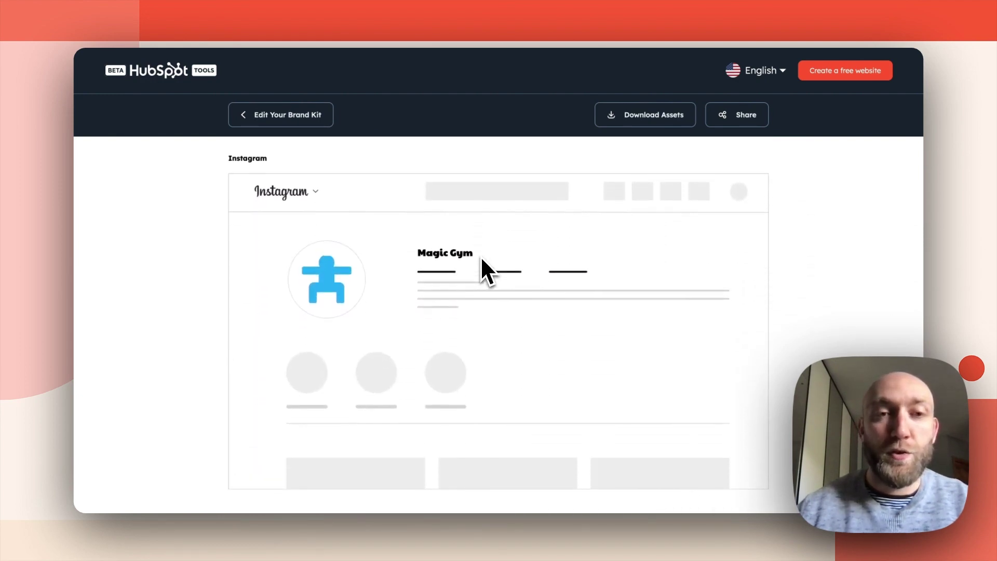
pyautogui.scroll(-10, 481, 257)
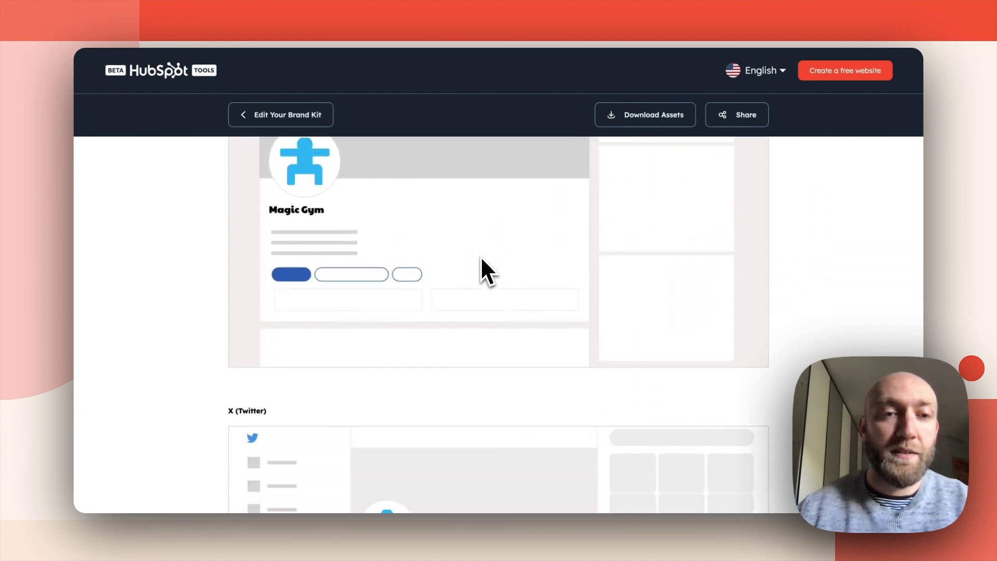
pyautogui.scroll(-3, 481, 256)
pyautogui.scroll(1, 395, 251)
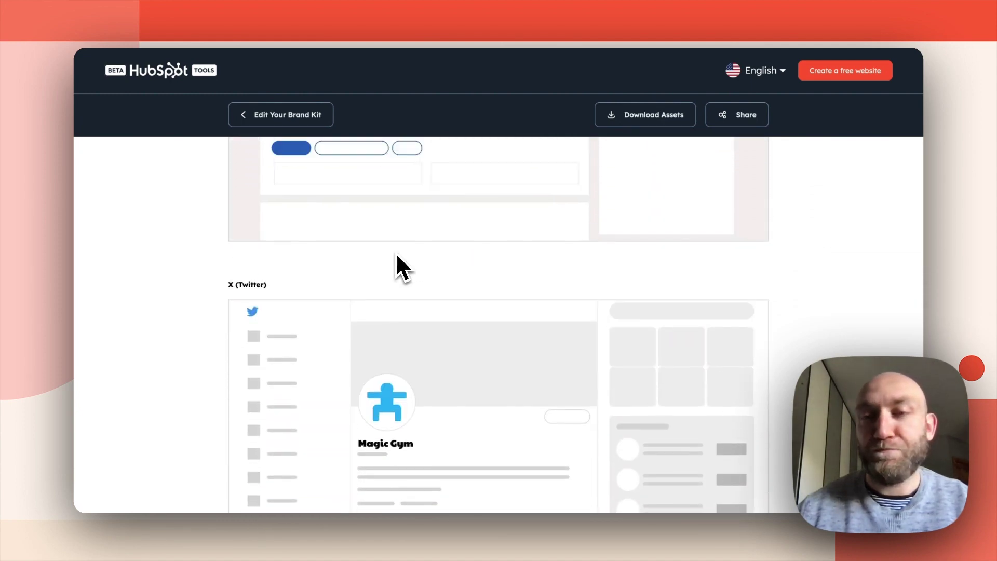
pyautogui.scroll(20, 396, 255)
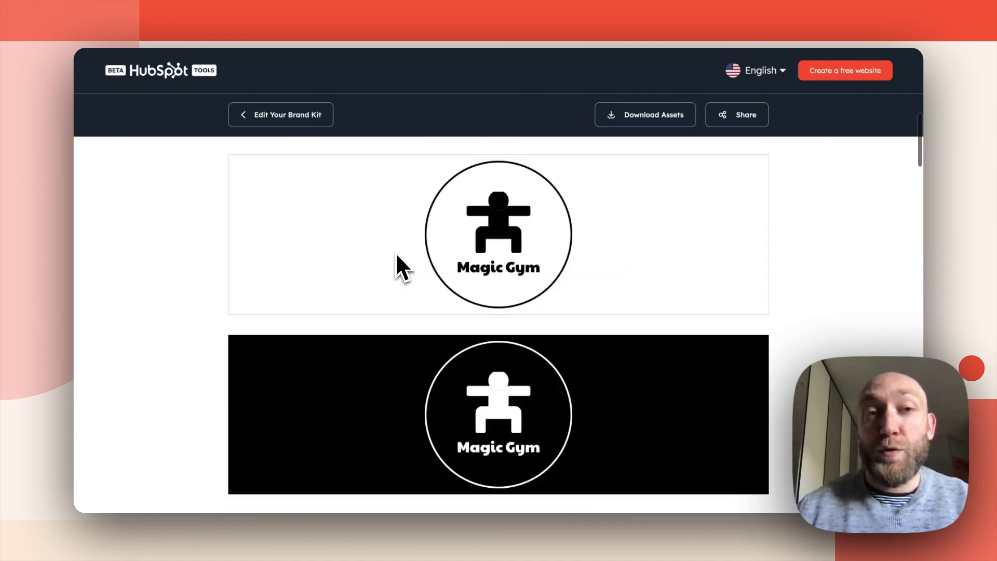
pyautogui.scroll(7, 395, 251)
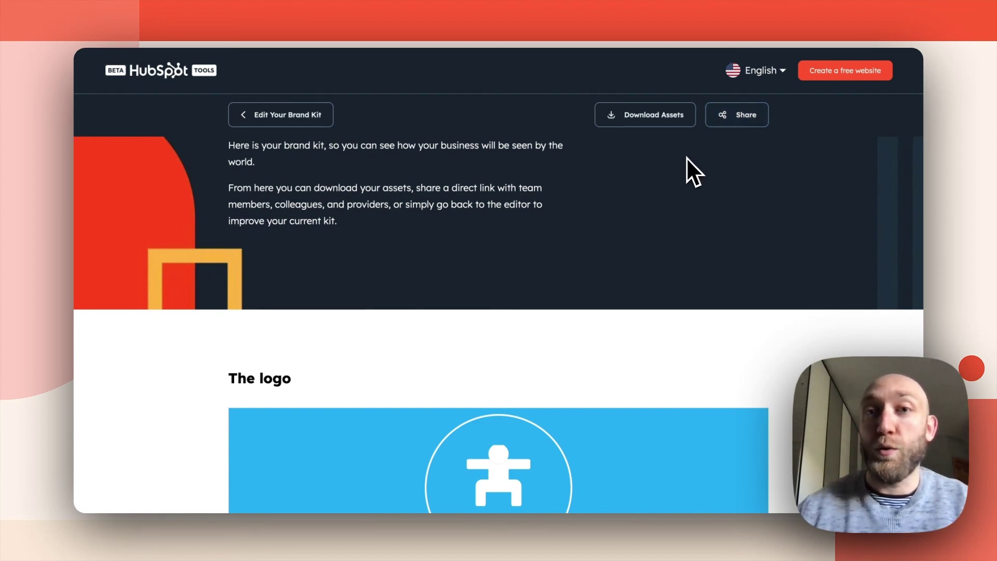
# - Request the brand kit download and fill in the person's first name on the form
pyautogui.click(642, 116)
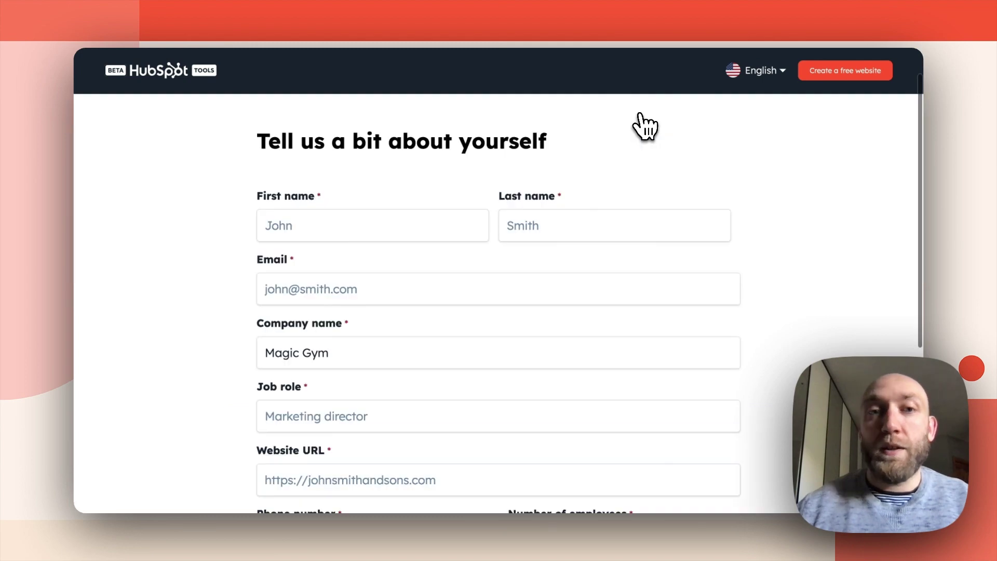
pyautogui.click(323, 223)
pyautogui.write('Sylvain')
pyautogui.click(526, 227)
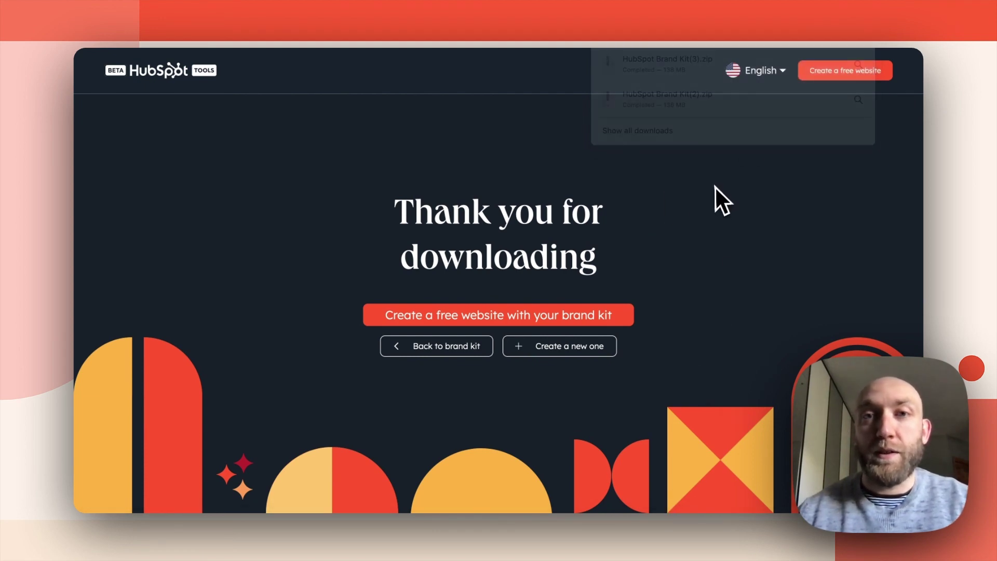
# - Open the unzipped HubSpot Brand Kit folder and view color.txt
pyautogui.moveTo(230, 512)
pyautogui.click(98, 497)
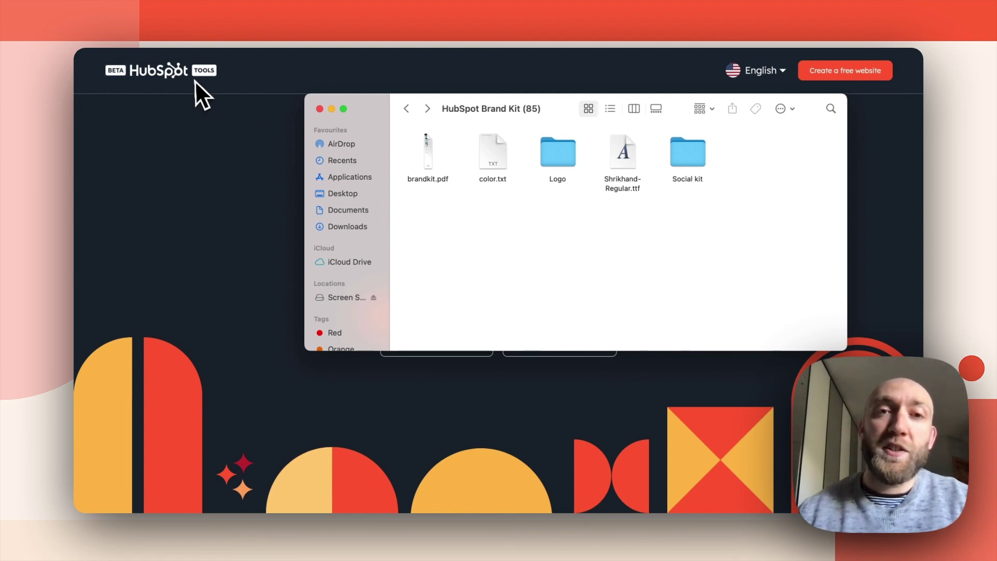
pyautogui.doubleClick(491, 163)
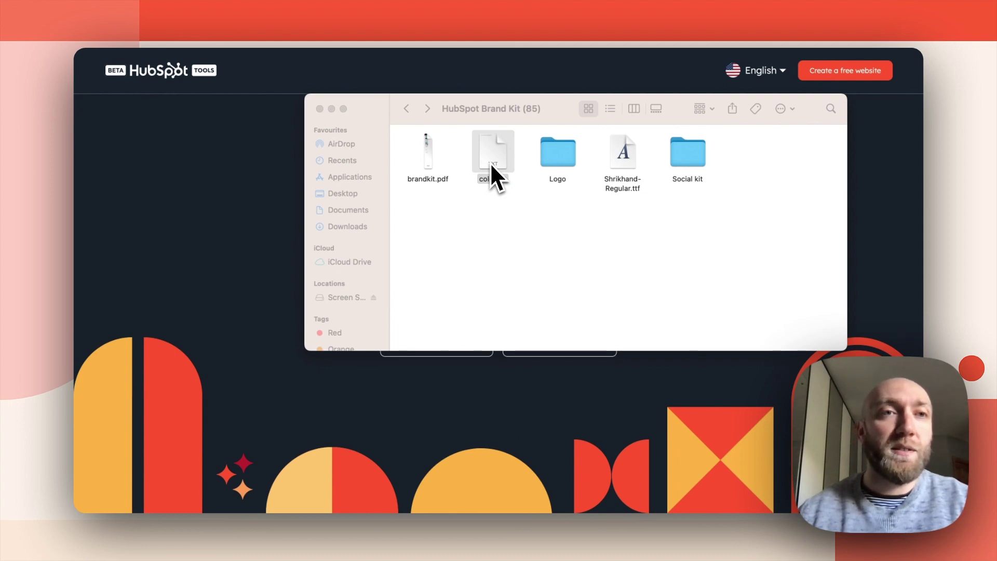
# - Browse the Logo folder's JPEG, PNG, SVG and WEBP versions
pyautogui.doubleClick(562, 151)
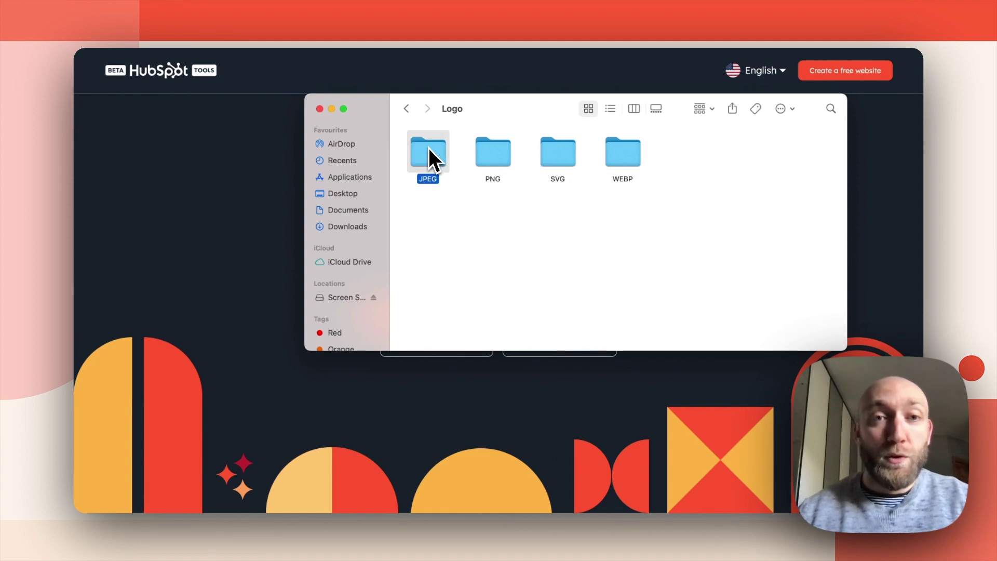
pyautogui.doubleClick(429, 152)
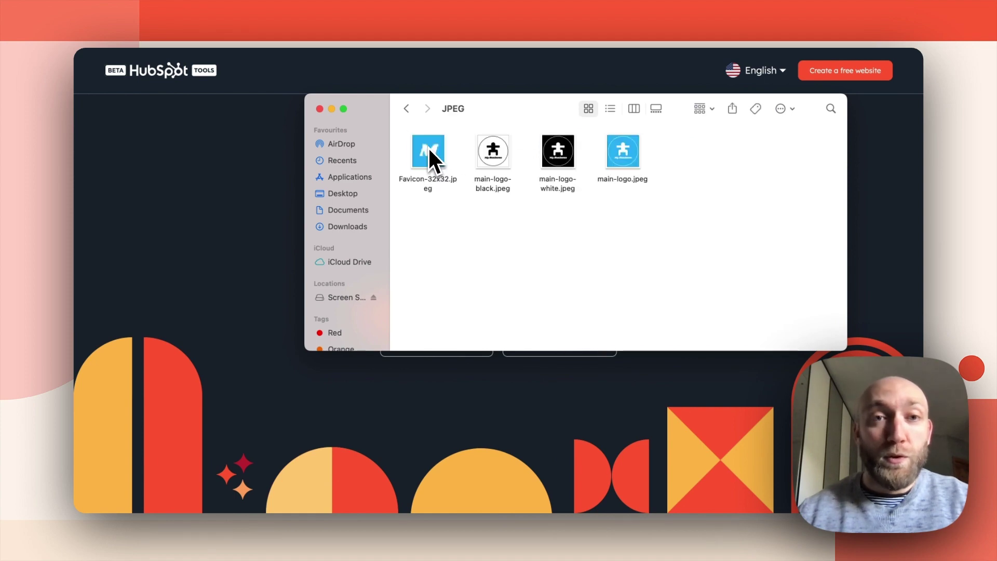
pyautogui.click(408, 110)
pyautogui.doubleClick(488, 158)
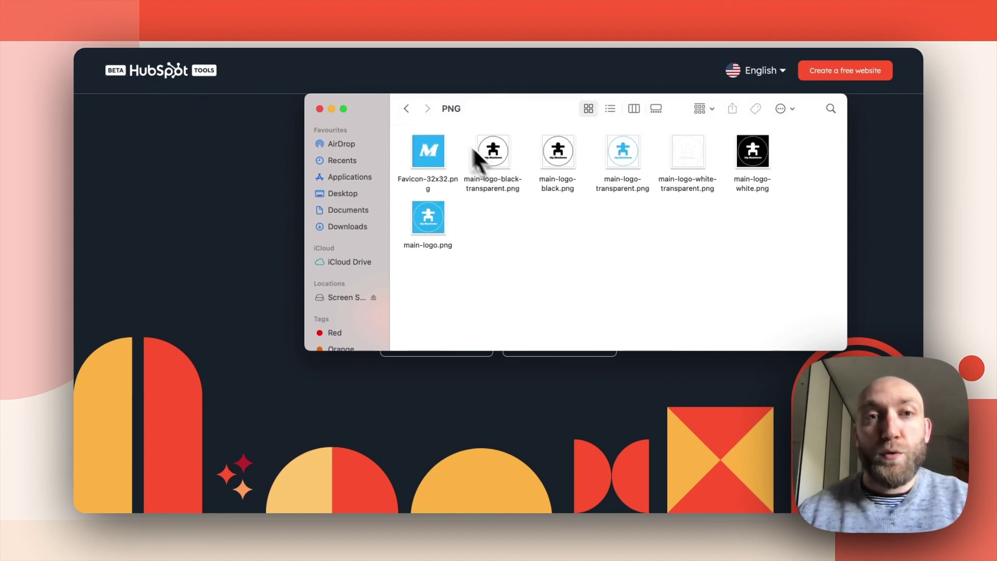
pyautogui.click(407, 112)
pyautogui.doubleClick(551, 156)
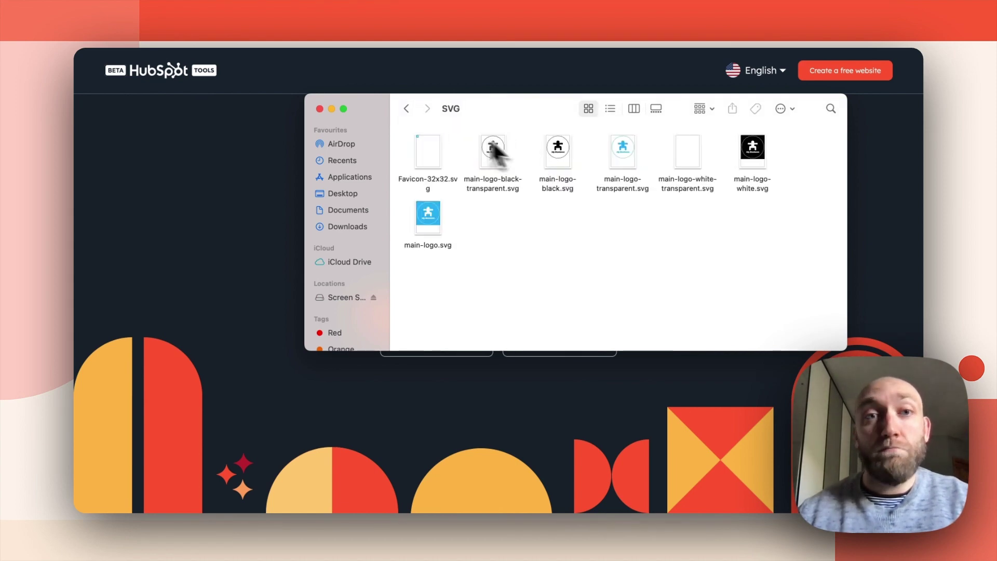
pyautogui.click(407, 110)
pyautogui.doubleClick(617, 161)
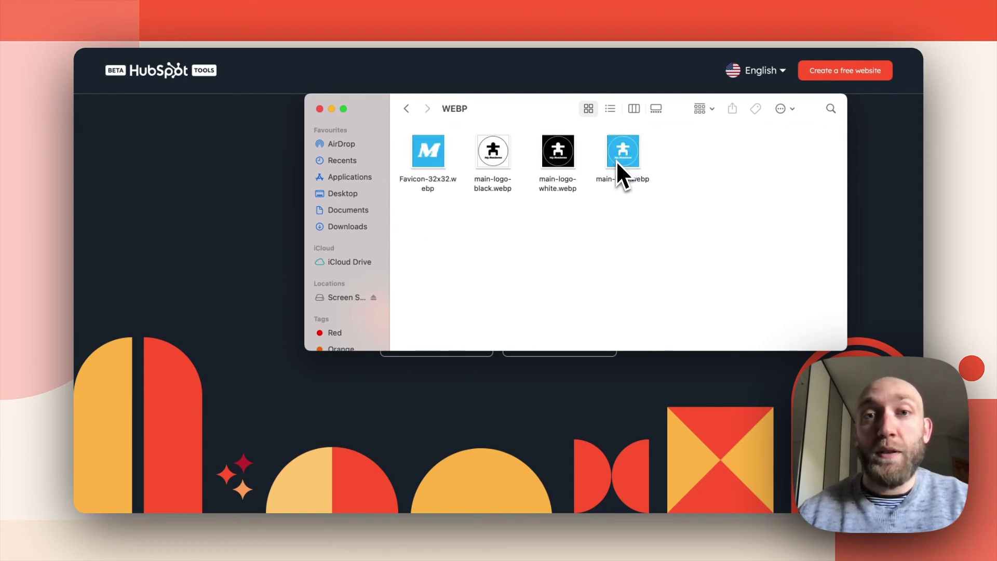
pyautogui.click(410, 110)
pyautogui.click(410, 110)
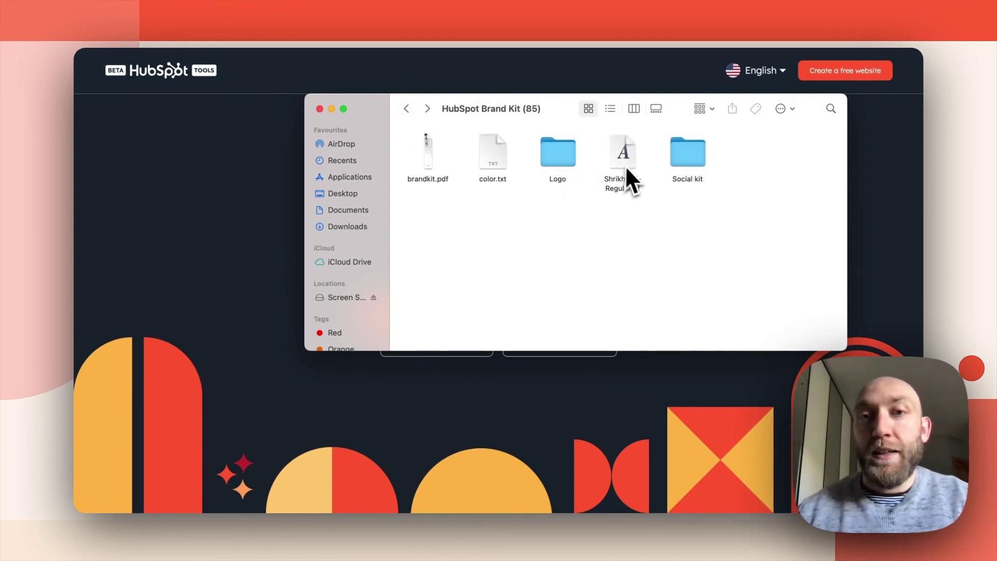
# - View the Social kit images, then return to the thank-you page
pyautogui.doubleClick(691, 157)
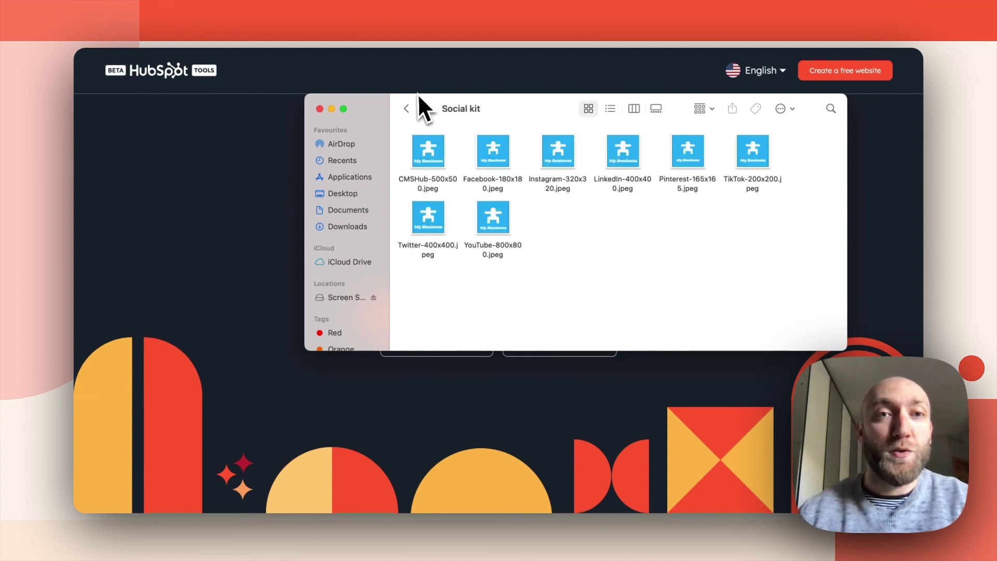
pyautogui.click(408, 109)
pyautogui.click(407, 108)
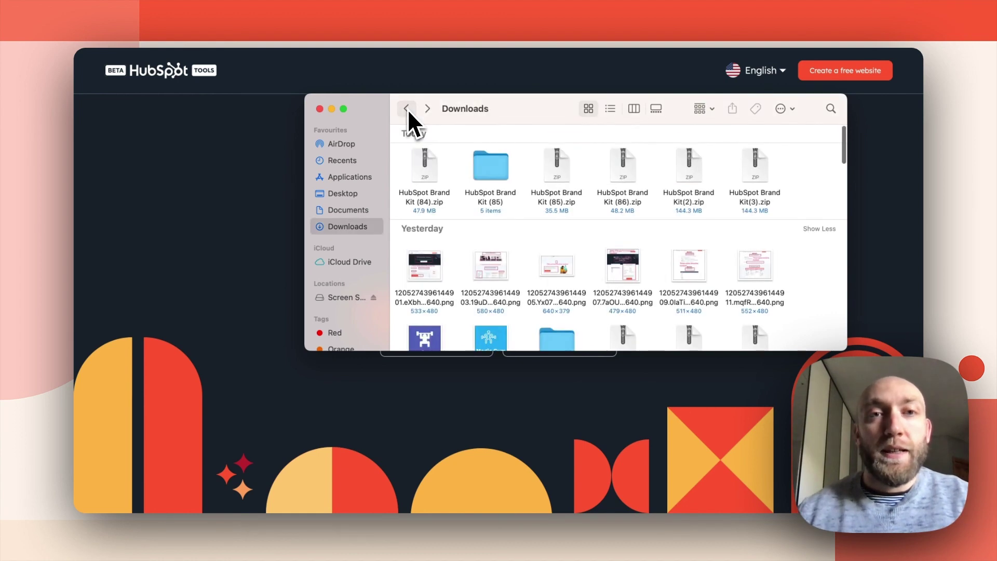
pyautogui.click(427, 110)
pyautogui.click(274, 163)
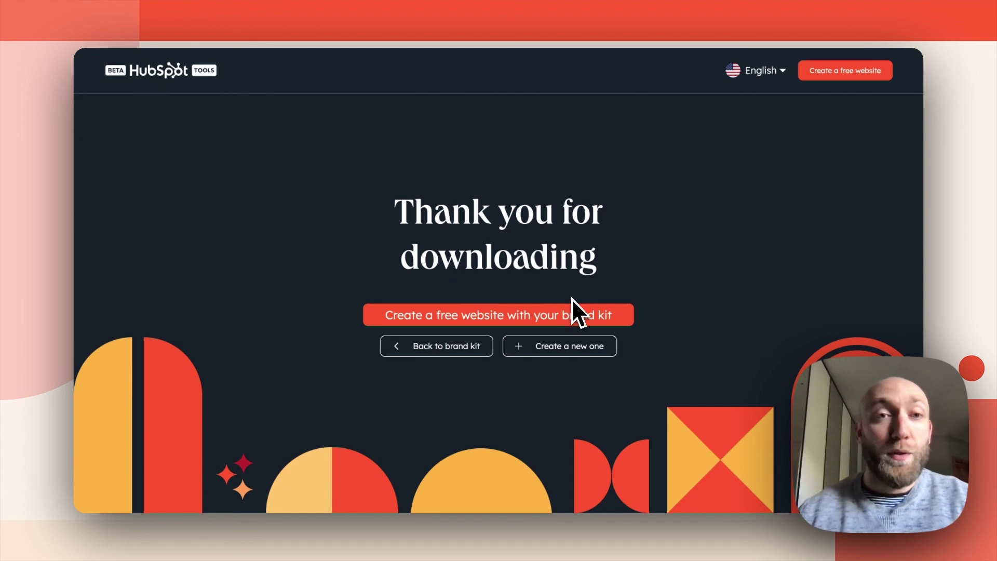
# - Create a free website from the brand kit and open its Growth theme customisation
pyautogui.click(521, 317)
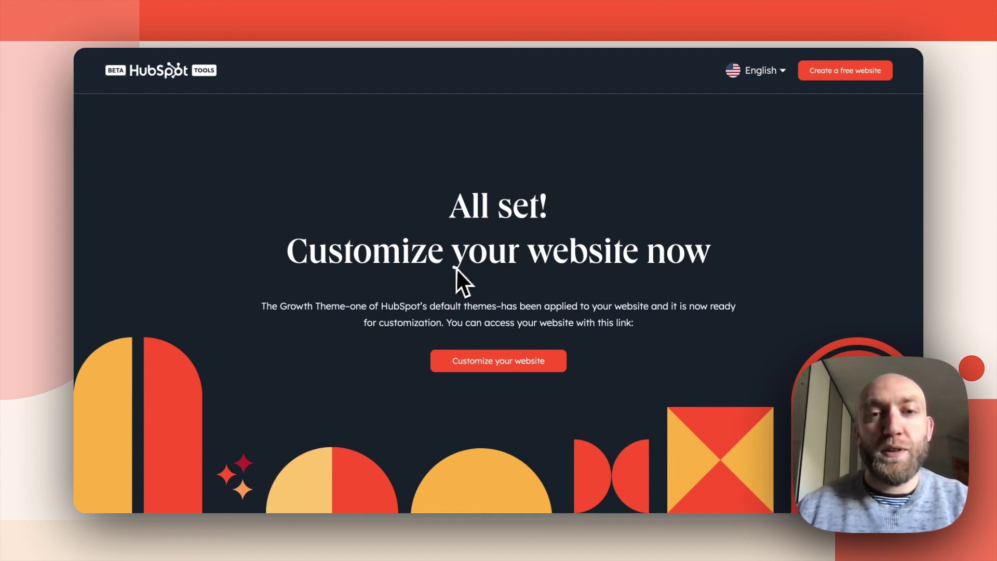
pyautogui.click(488, 368)
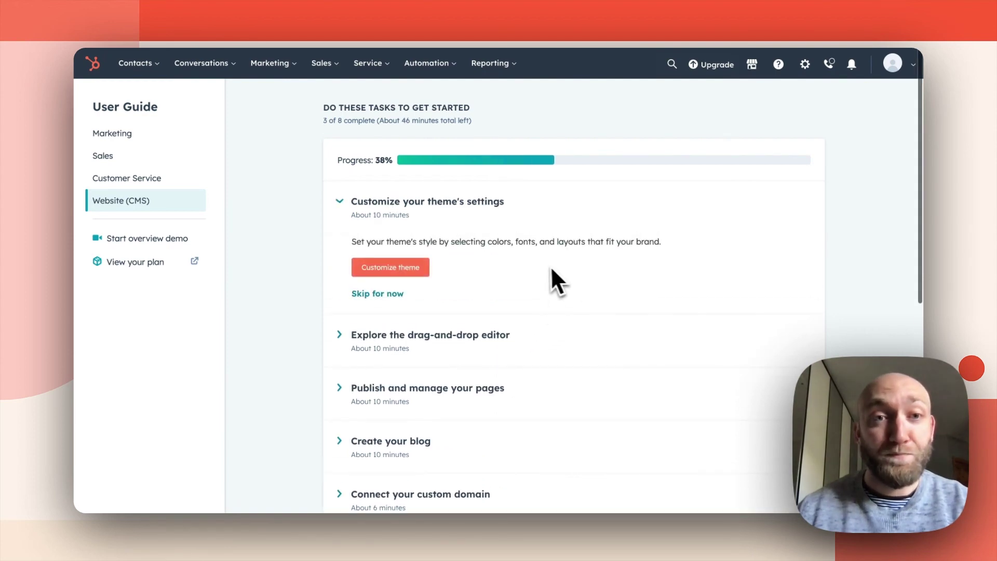
pyautogui.click(384, 275)
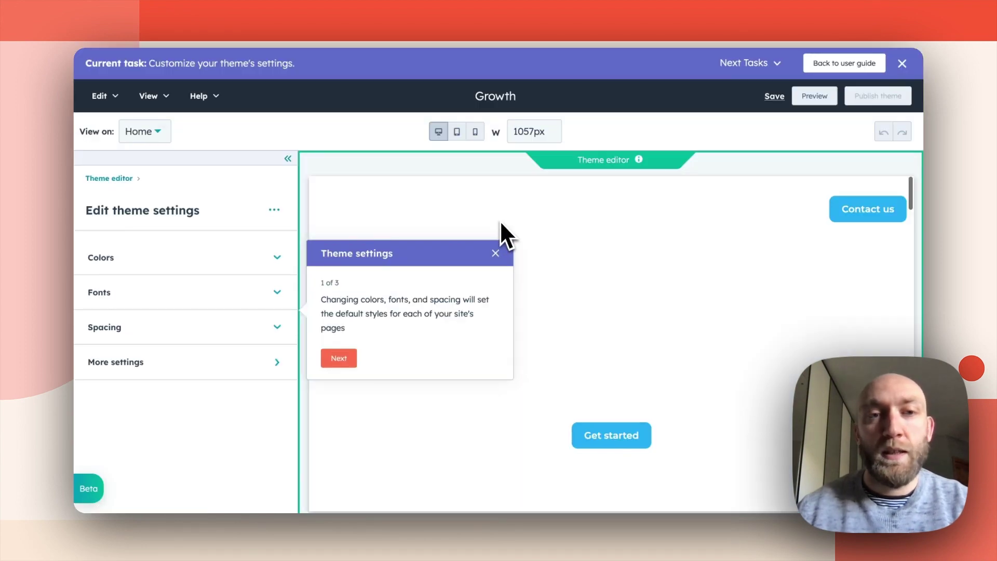
# - Dismiss the theme settings tour, glance at the colour settings, and expand Fonts
pyautogui.click(495, 253)
pyautogui.click(444, 185)
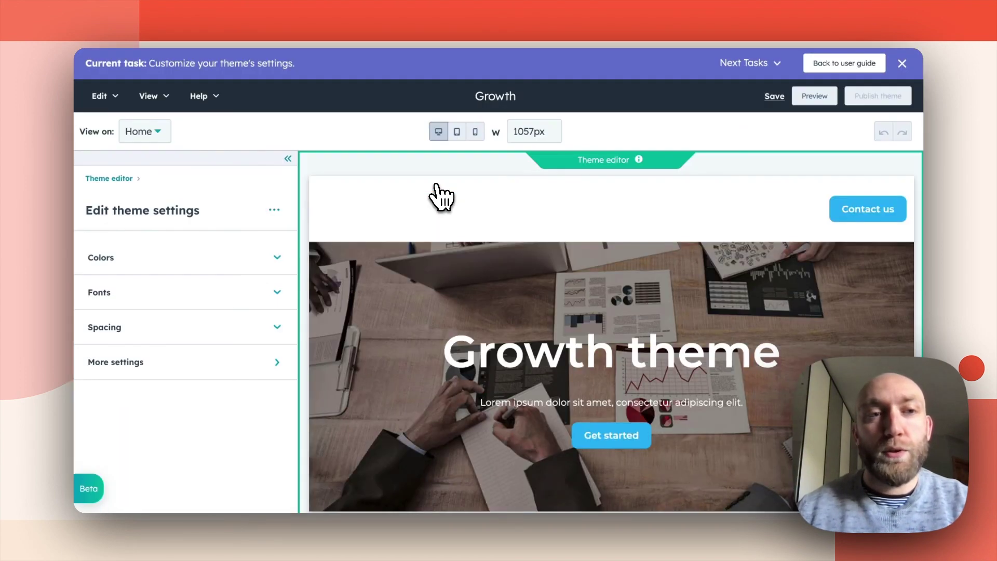
pyautogui.click(277, 260)
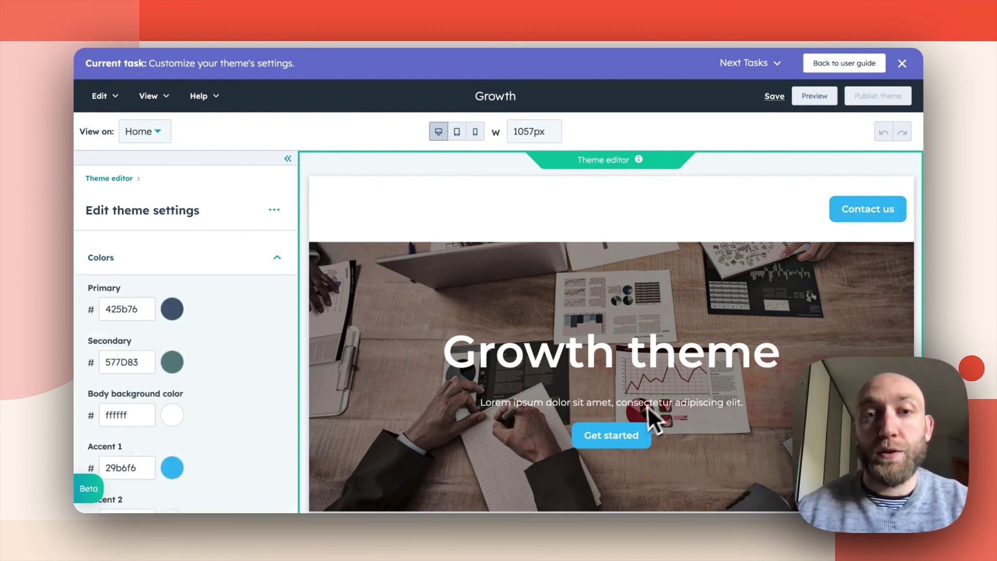
pyautogui.scroll(-1, 590, 419)
pyautogui.scroll(1, 588, 420)
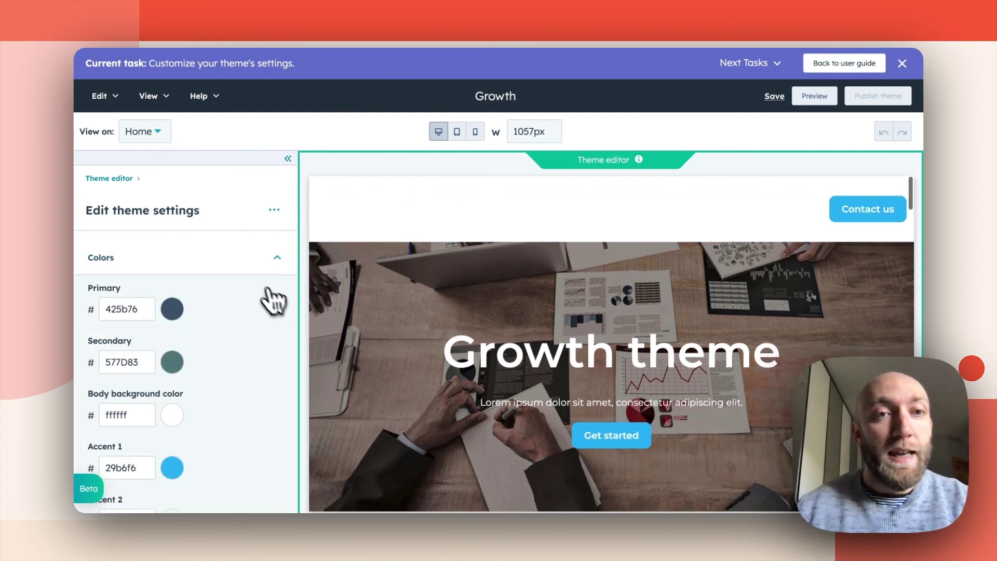
pyautogui.click(274, 264)
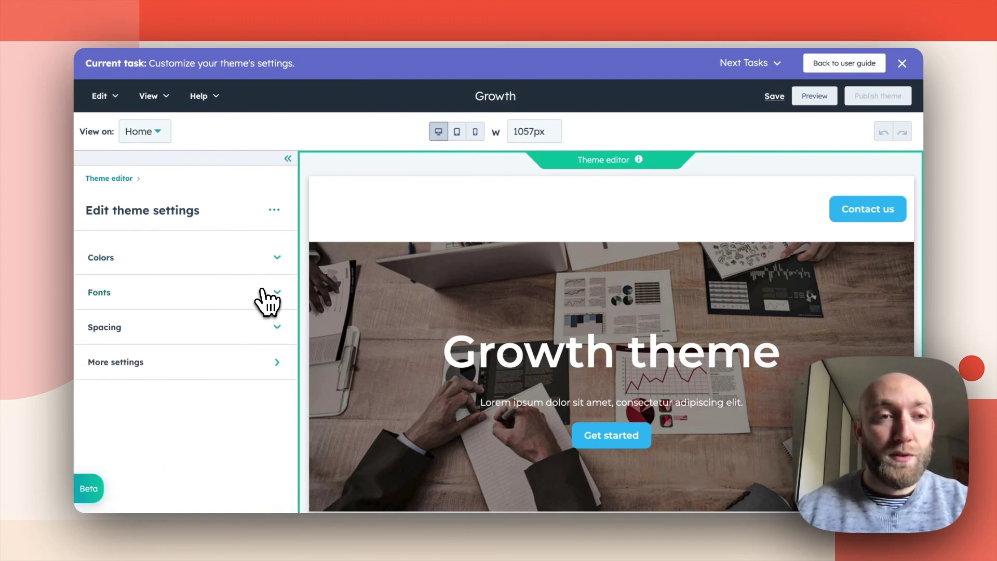
pyautogui.click(268, 300)
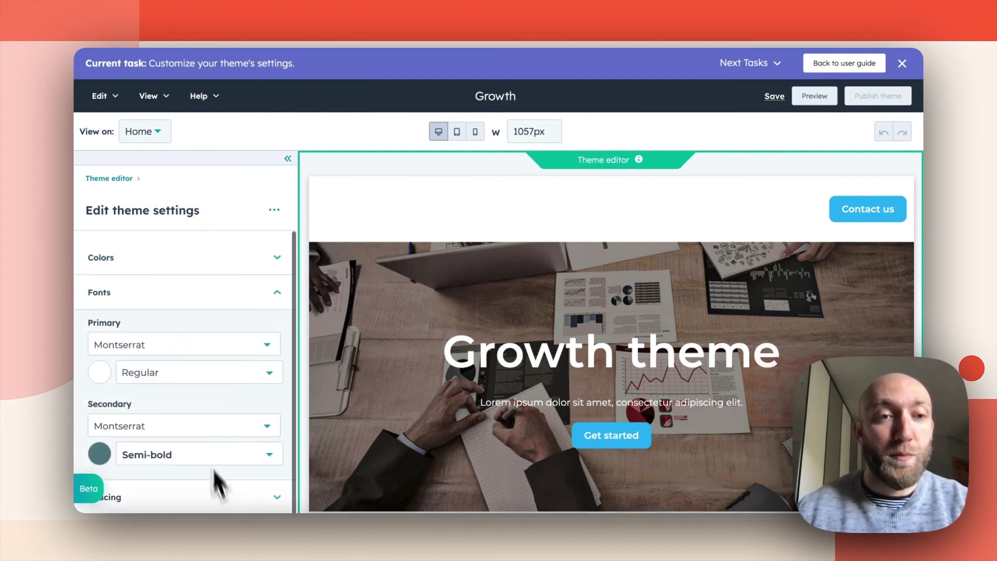
# - Check the brand kit folder for the Shrikhand font file
pyautogui.moveTo(214, 508)
pyautogui.click(103, 499)
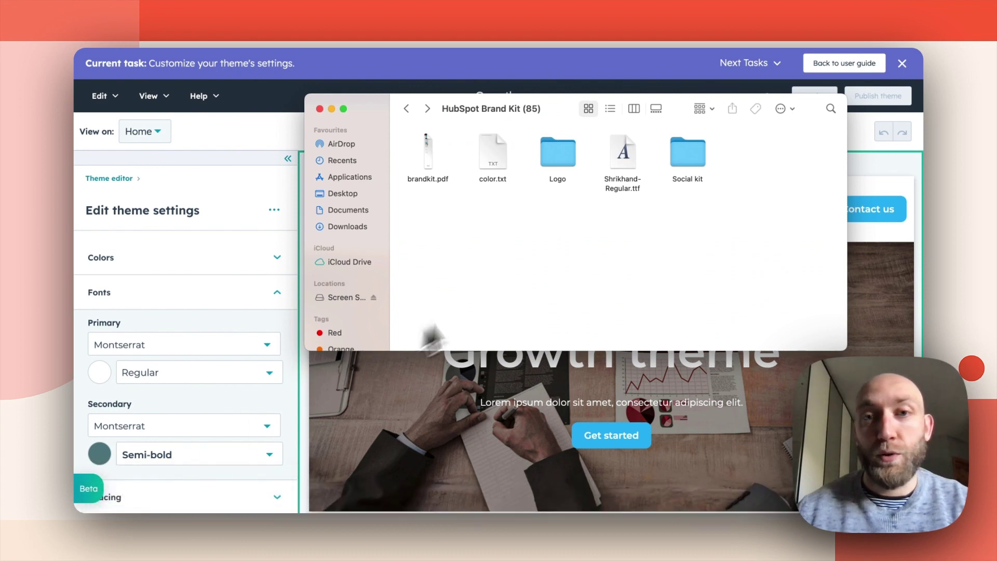
pyautogui.click(332, 109)
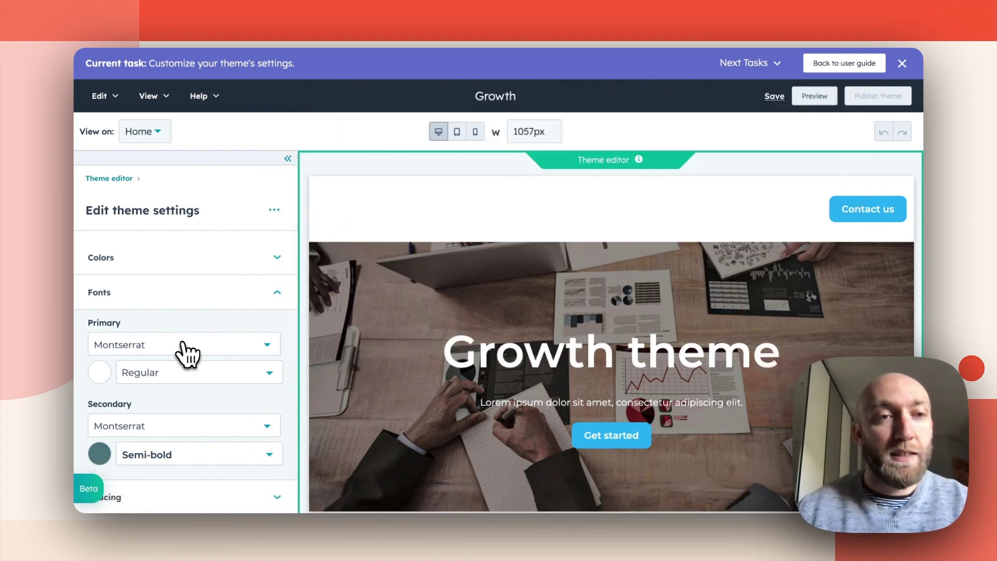
# - Search for and select Shrikhand in both the Primary and Secondary font dropdowns
pyautogui.click(181, 343)
pyautogui.click(178, 343)
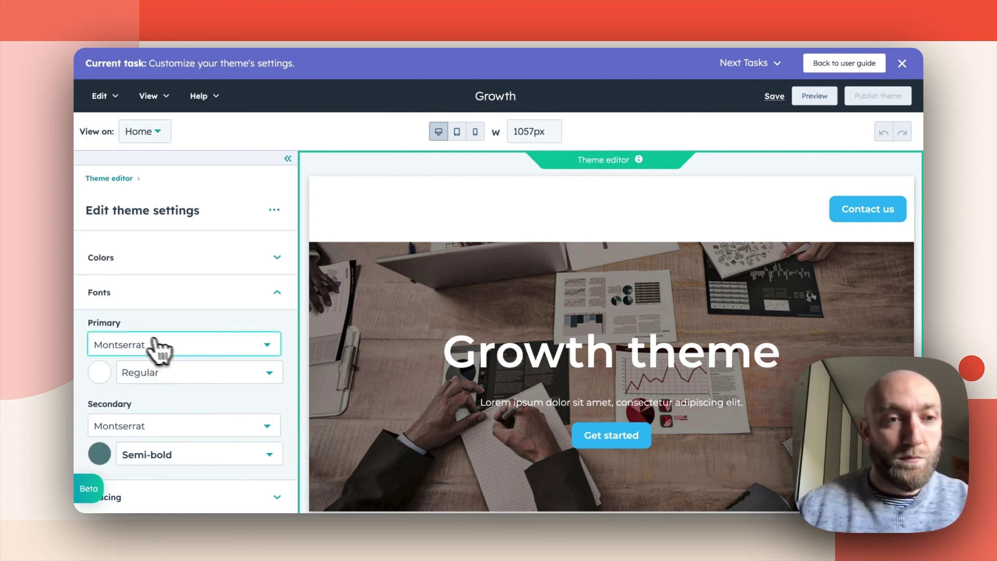
pyautogui.click(133, 347)
pyautogui.write('Shrik')
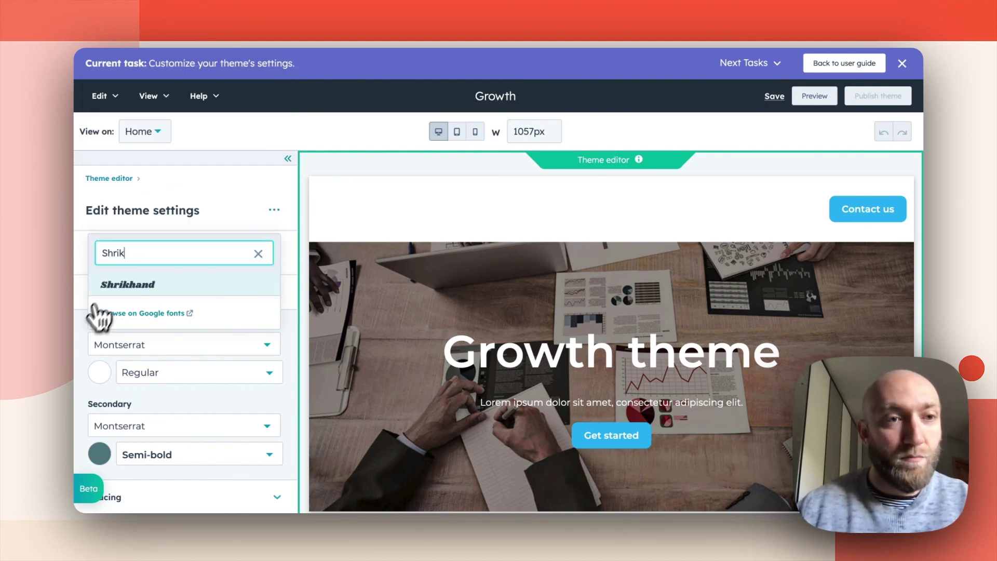
pyautogui.click(125, 284)
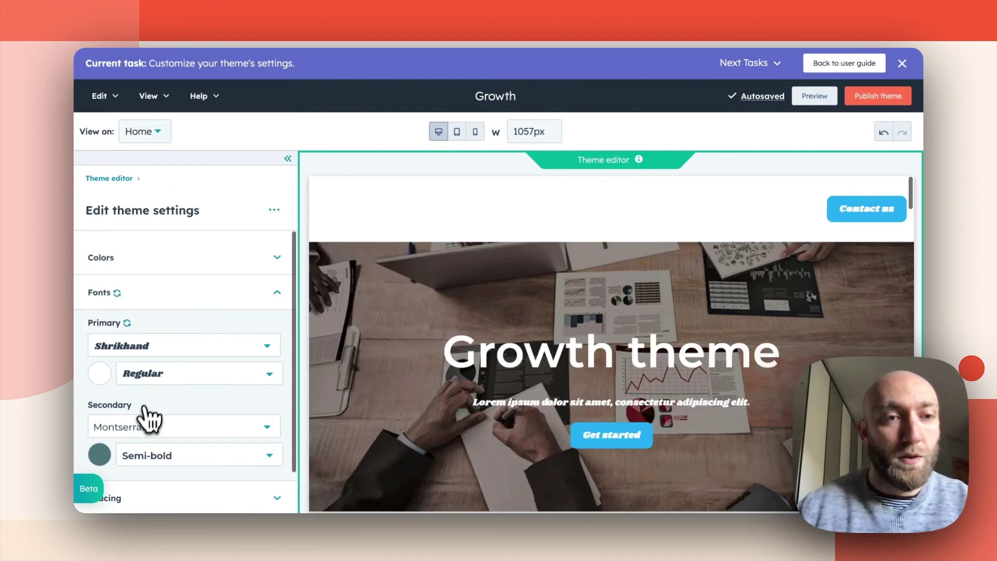
pyautogui.click(137, 426)
pyautogui.write('S')
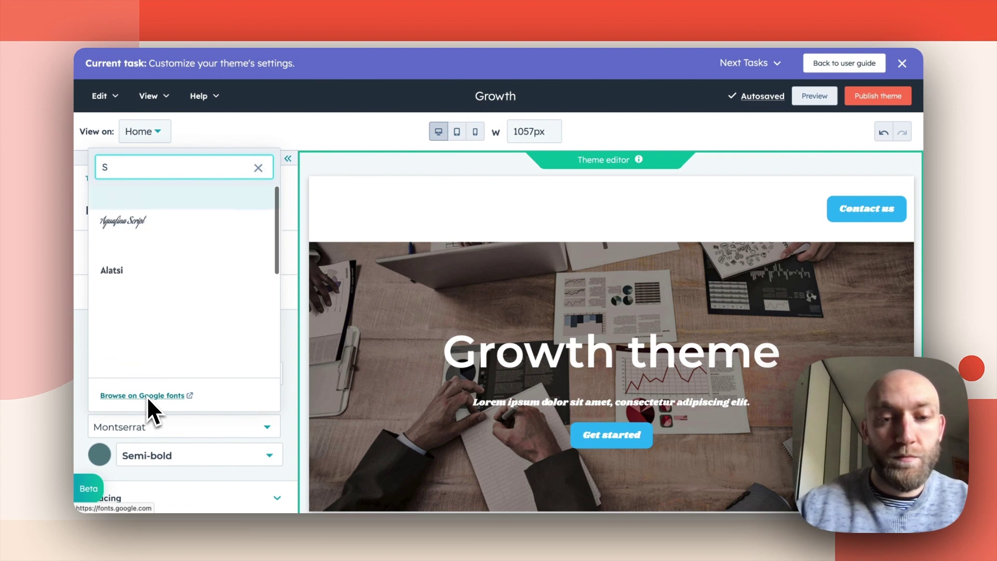
pyautogui.write('hrikhan')
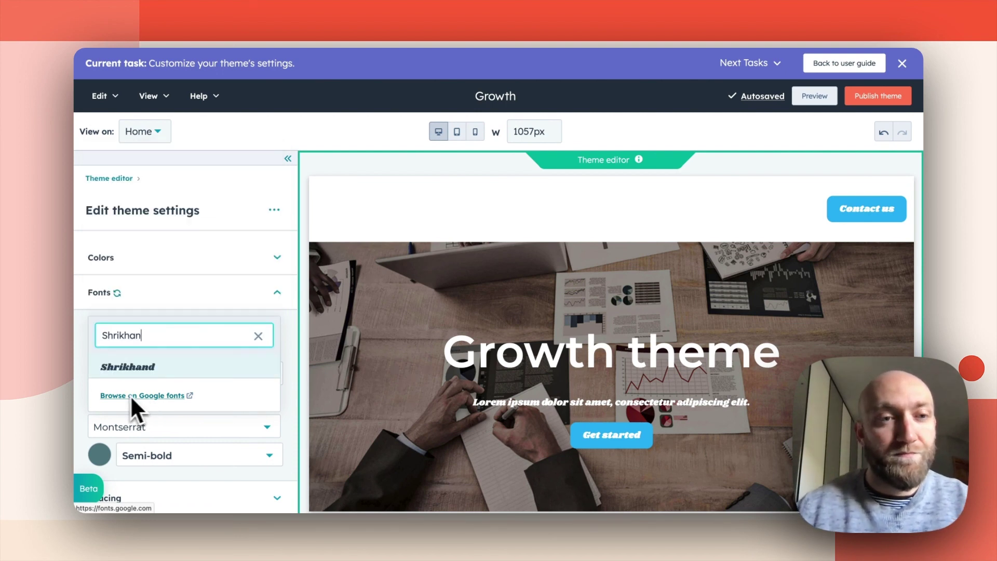
pyautogui.click(131, 364)
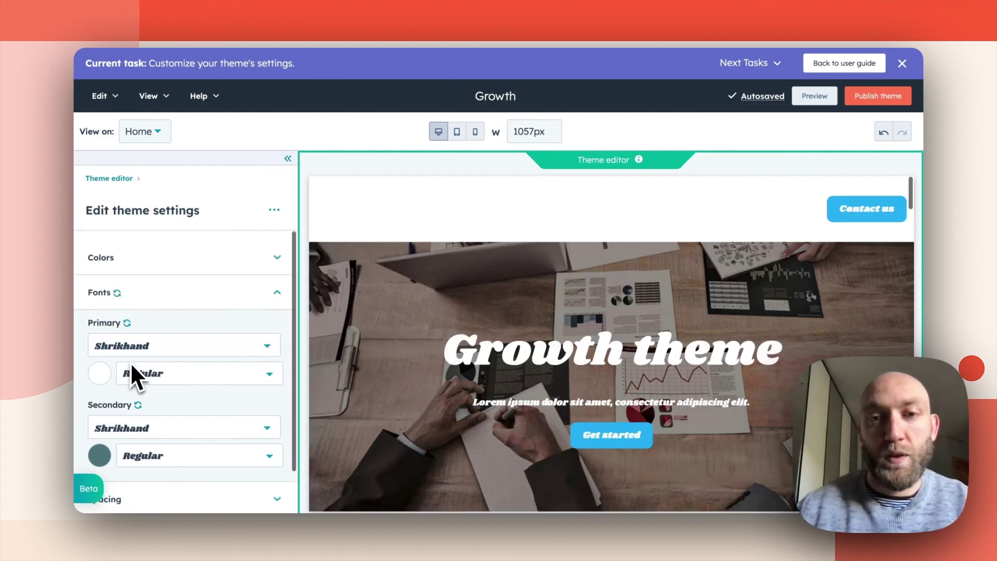
pyautogui.scroll(-2, 186, 325)
pyautogui.scroll(2, 186, 325)
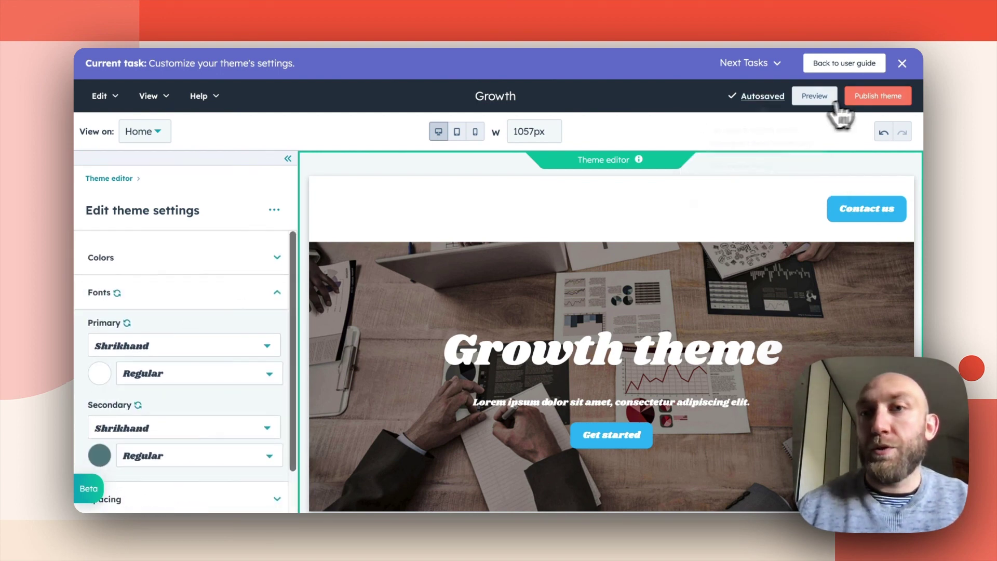
# - Publish the Growth theme changes, return to the user guide and close the exit survey
pyautogui.click(873, 98)
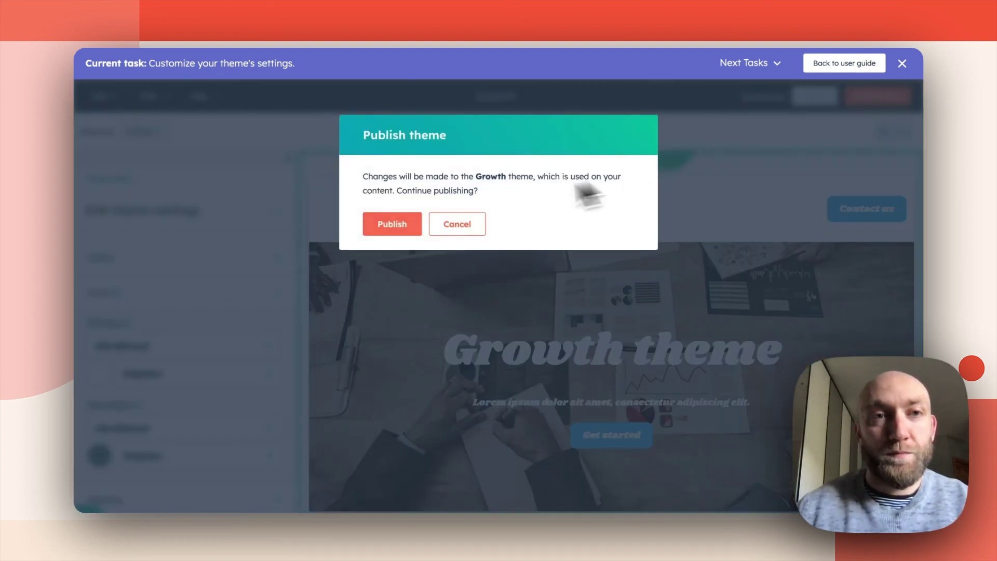
pyautogui.click(376, 224)
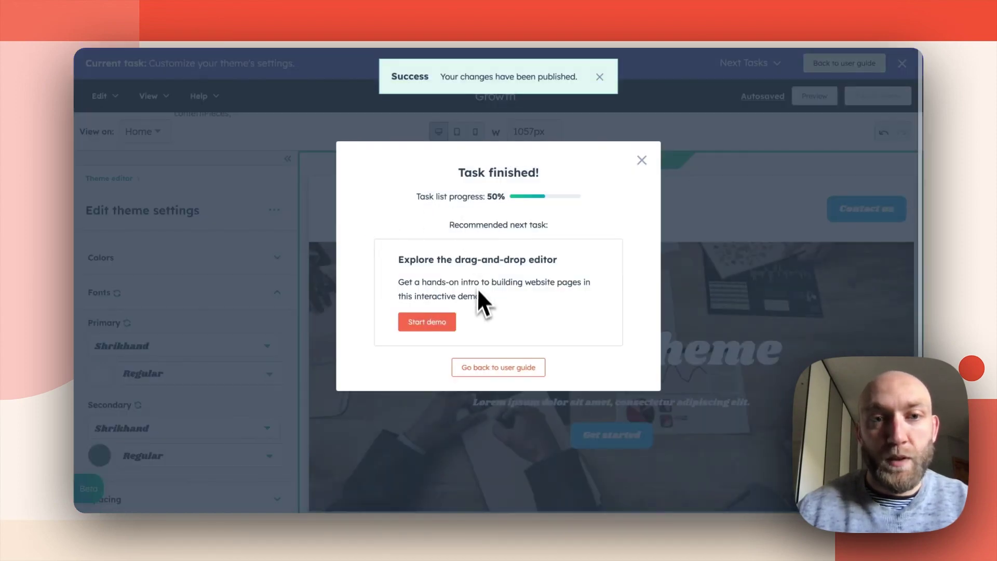
pyautogui.click(494, 366)
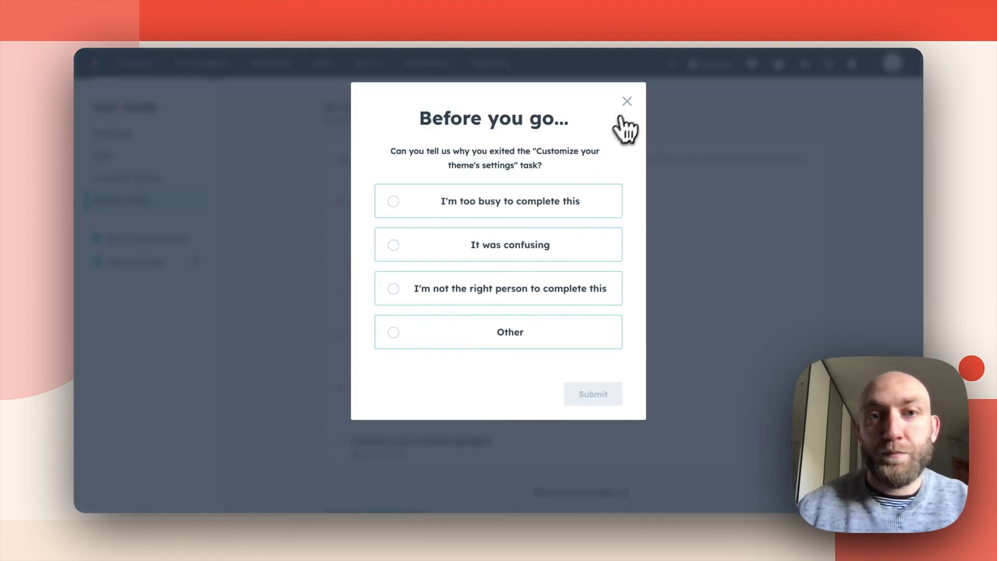
pyautogui.click(629, 103)
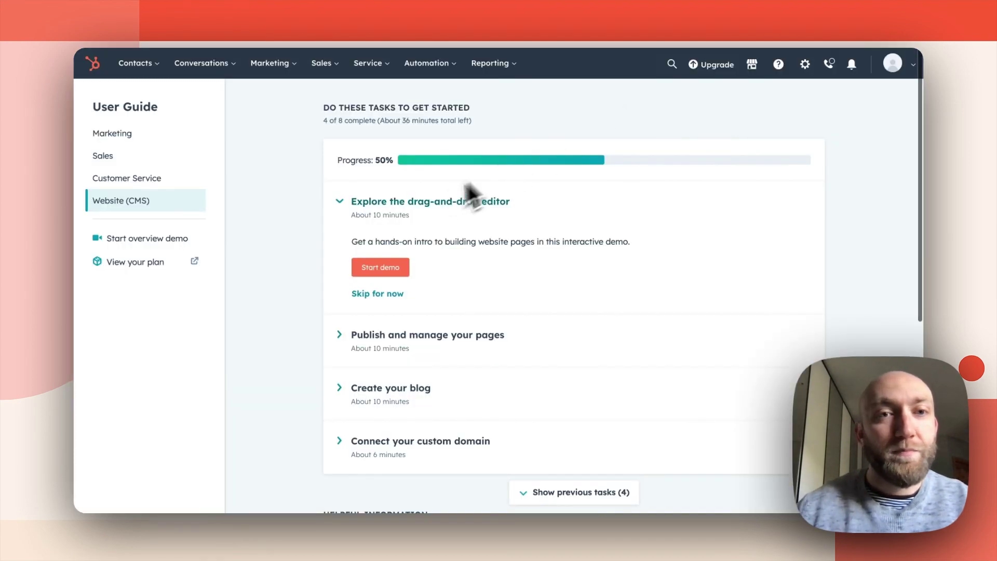
pyautogui.scroll(-1, 390, 271)
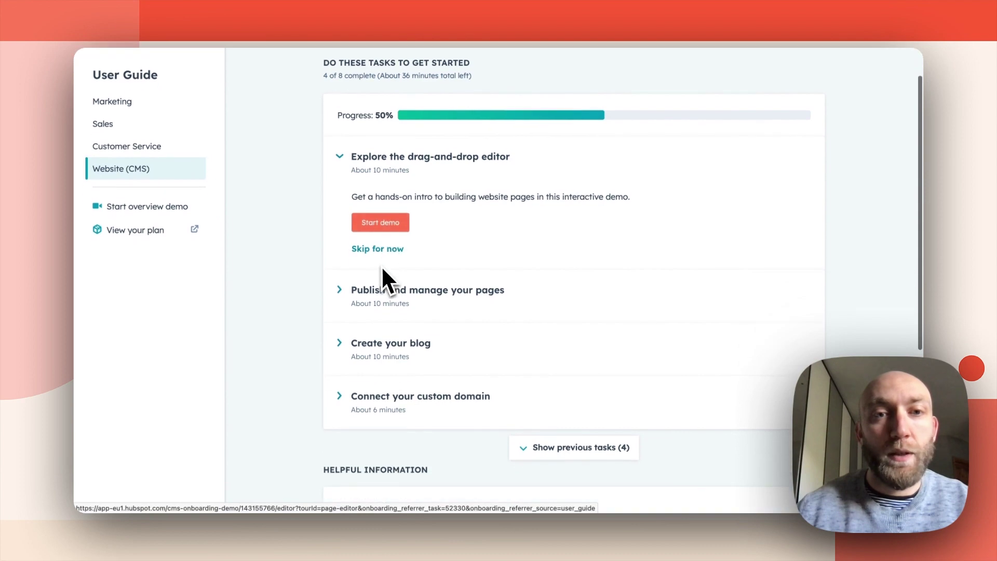
# - Expand 'Publish and manage your pages' and start the task to browse Growth templates
pyautogui.click(335, 291)
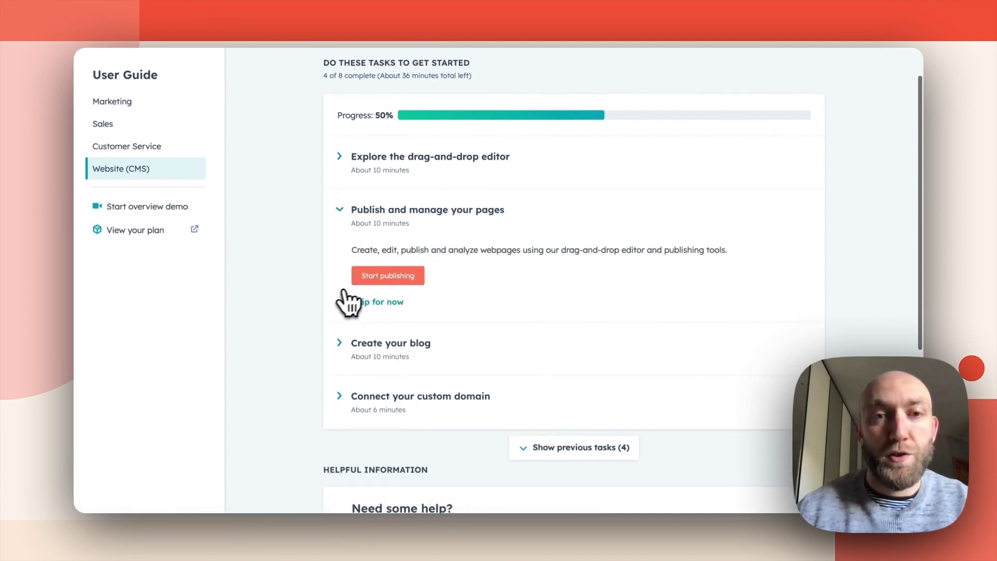
pyautogui.click(380, 280)
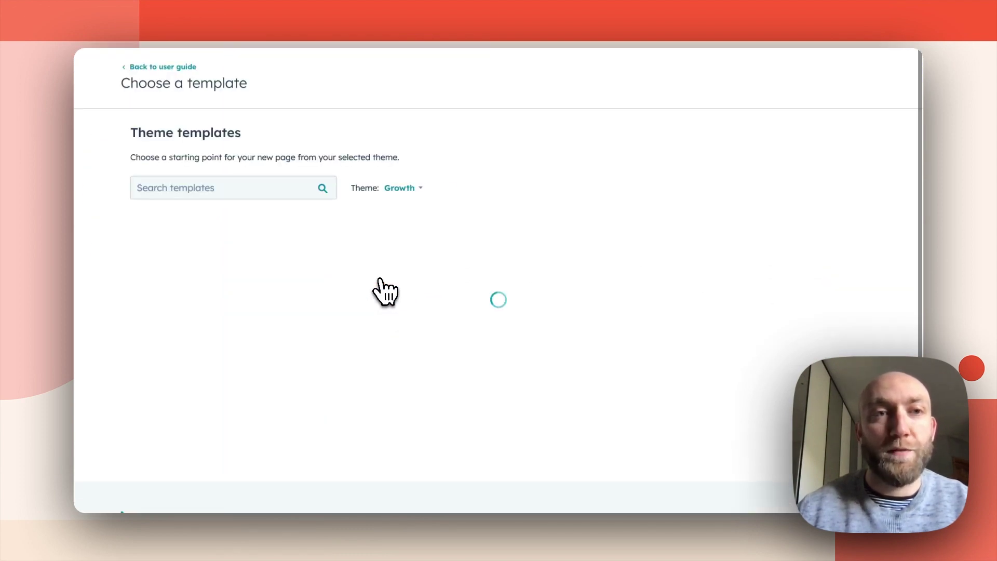
pyautogui.scroll(-5, 410, 257)
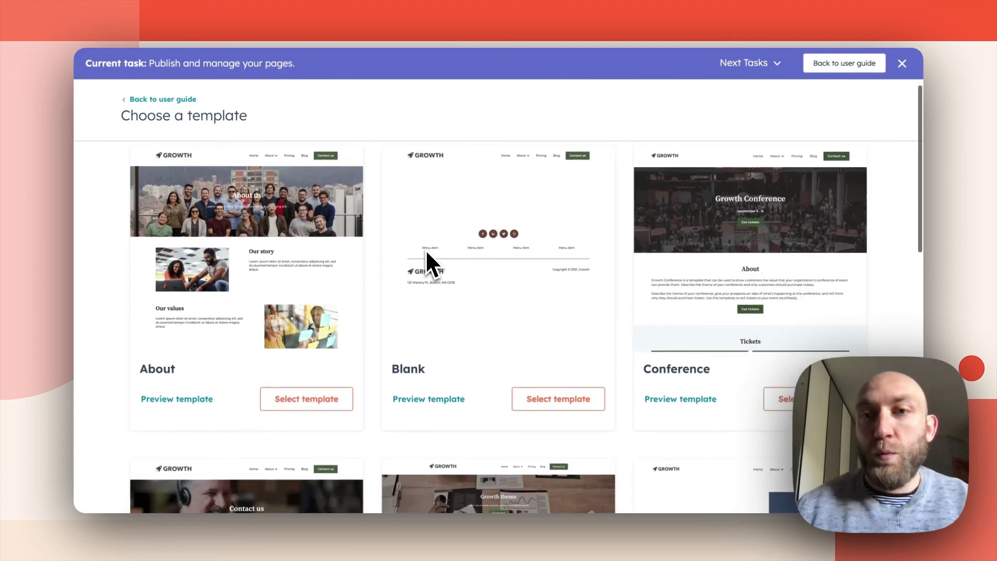
pyautogui.scroll(-5, 427, 253)
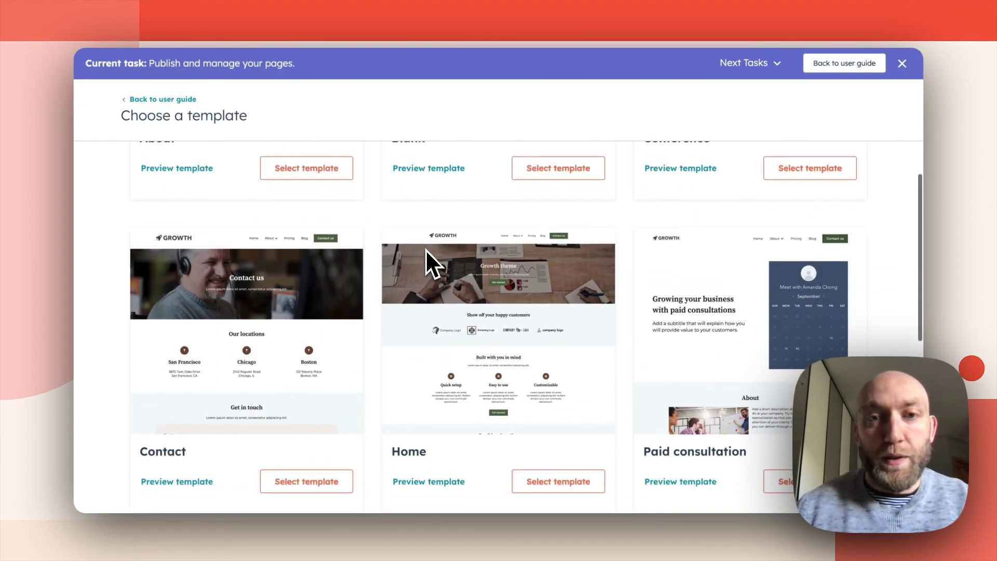
pyautogui.scroll(-5, 427, 262)
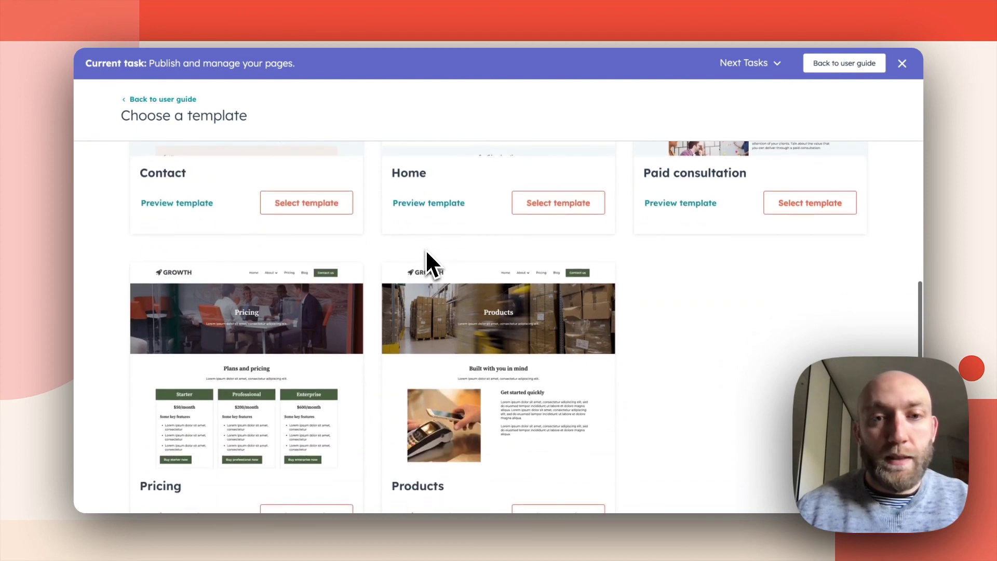
pyautogui.scroll(3, 427, 262)
pyautogui.scroll(1, 427, 262)
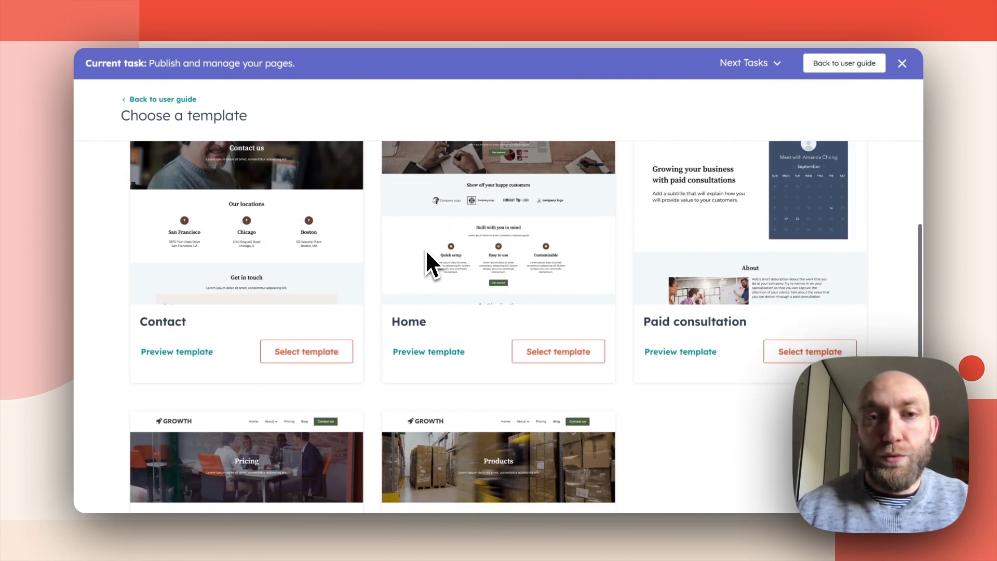
# - Preview the Home template, then go back to the template list
pyautogui.click(430, 355)
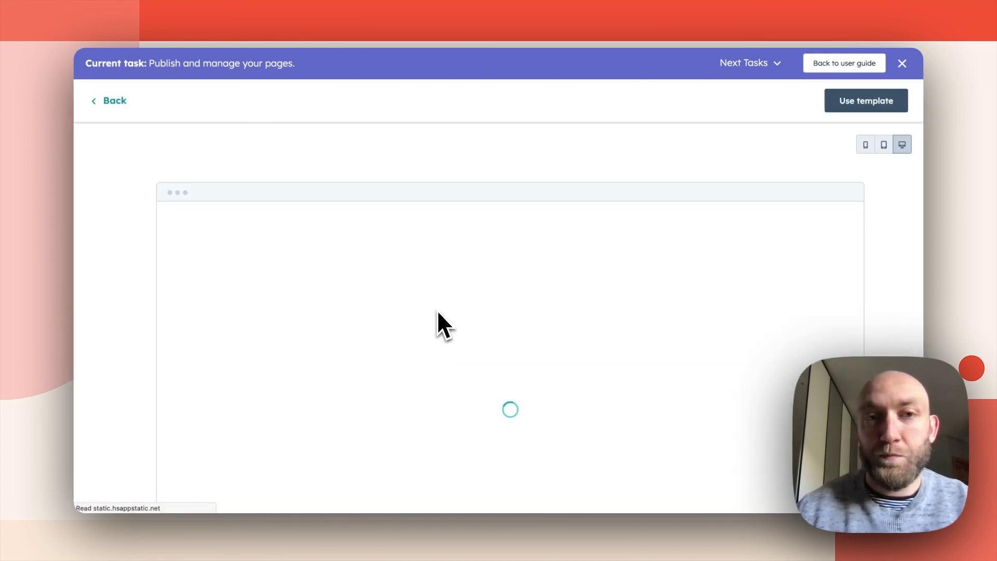
pyautogui.scroll(-2, 438, 309)
pyautogui.scroll(-2, 438, 311)
pyautogui.scroll(3, 437, 312)
pyautogui.scroll(-1, 588, 333)
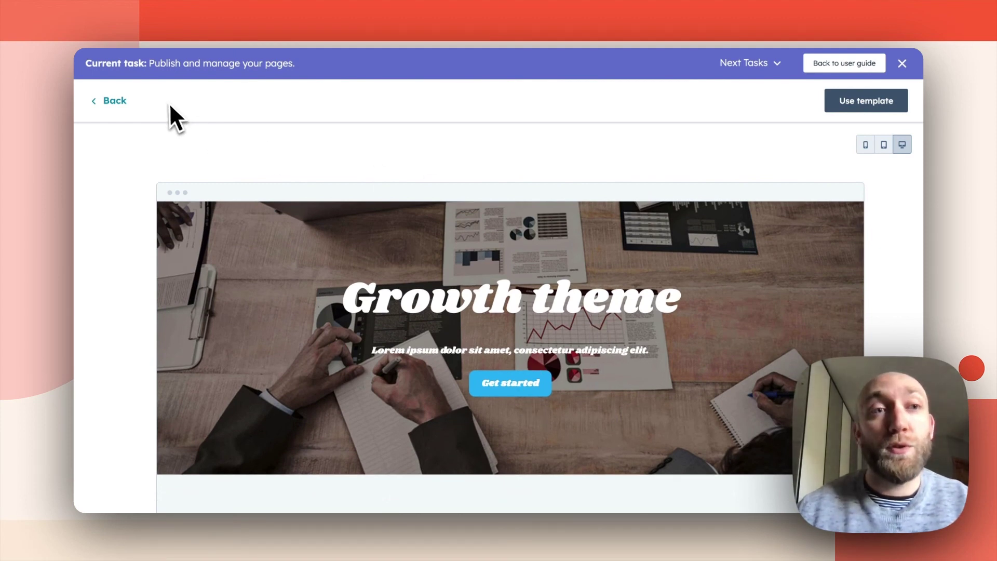
pyautogui.click(120, 100)
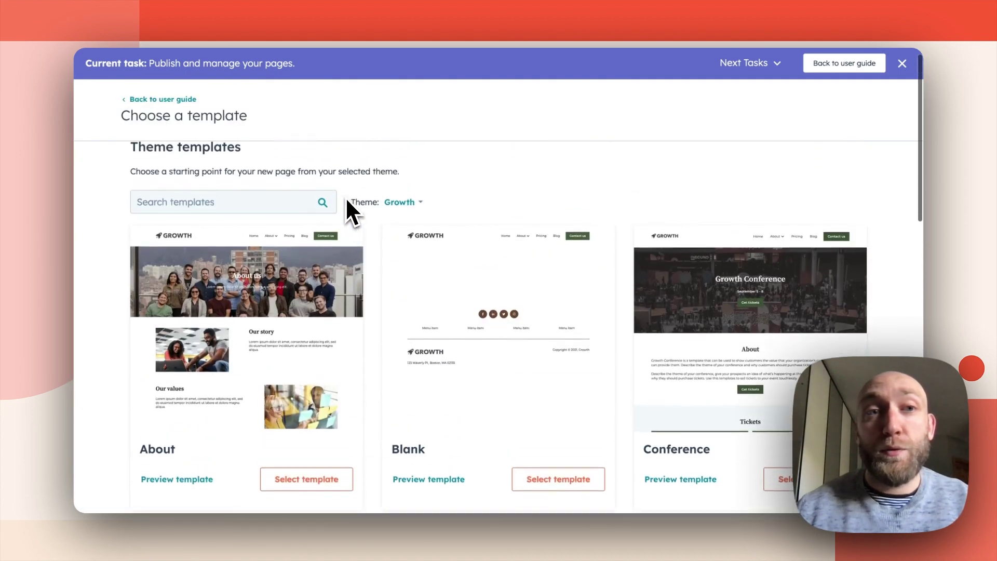
# - Exit the guided publishing task to explore on your own and leave the template chooser
pyautogui.click(902, 63)
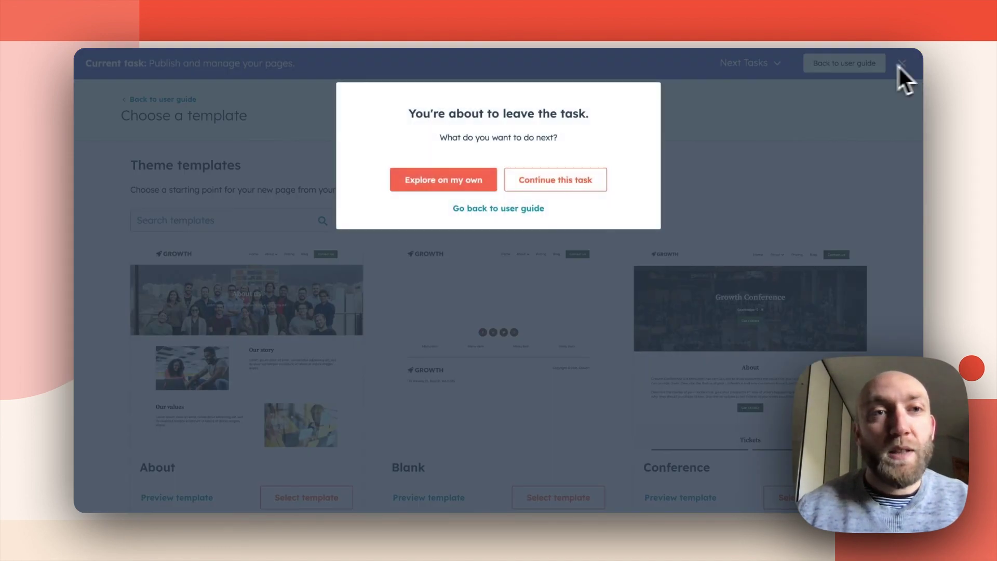
pyautogui.click(464, 181)
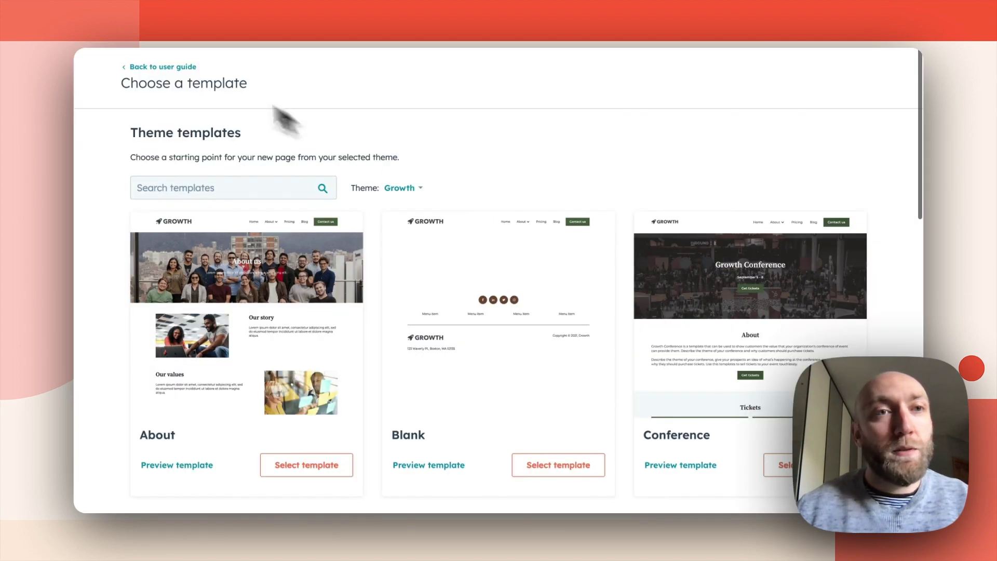
pyautogui.click(136, 68)
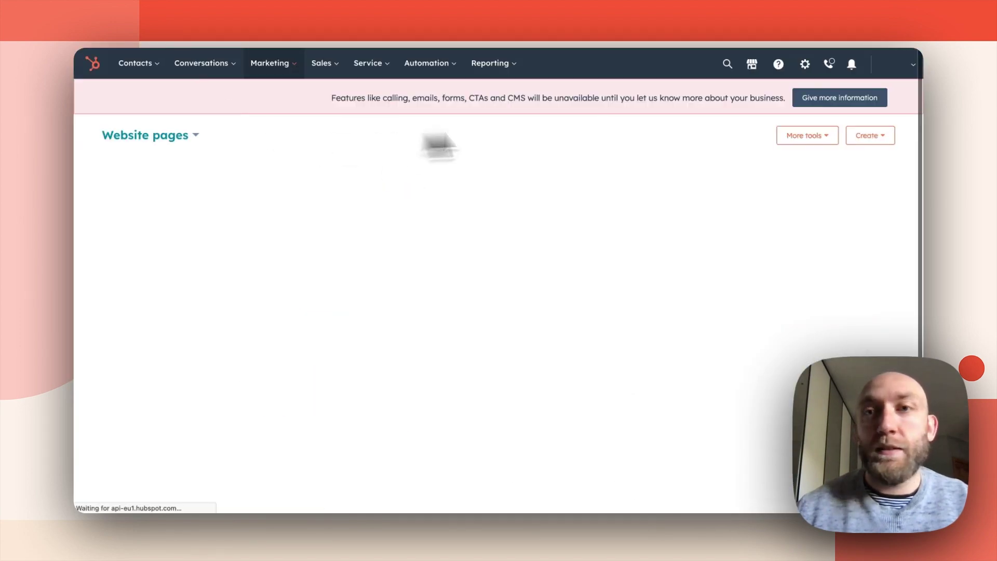
# - Open Settings > Account Defaults > Branding
pyautogui.click(805, 64)
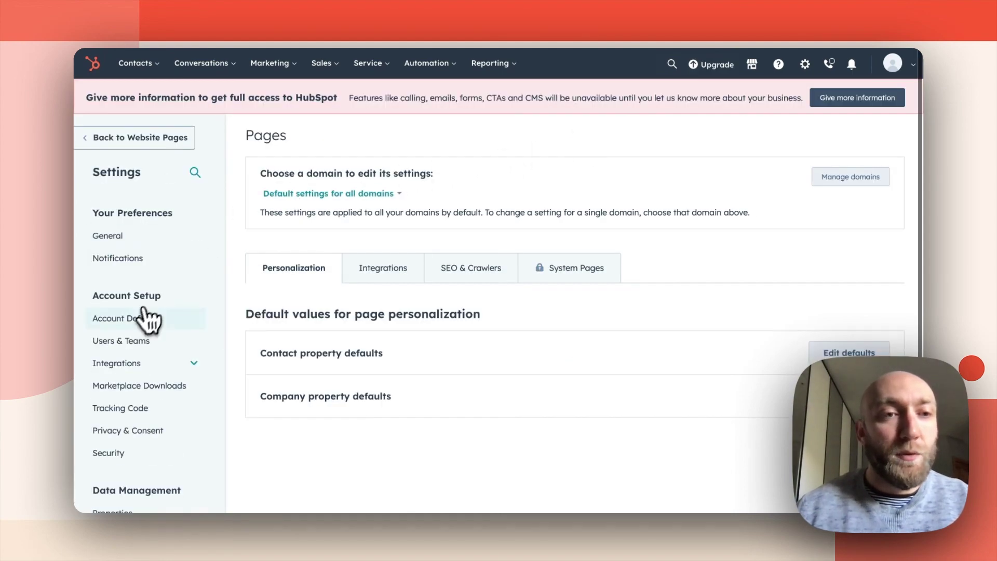
pyautogui.click(136, 319)
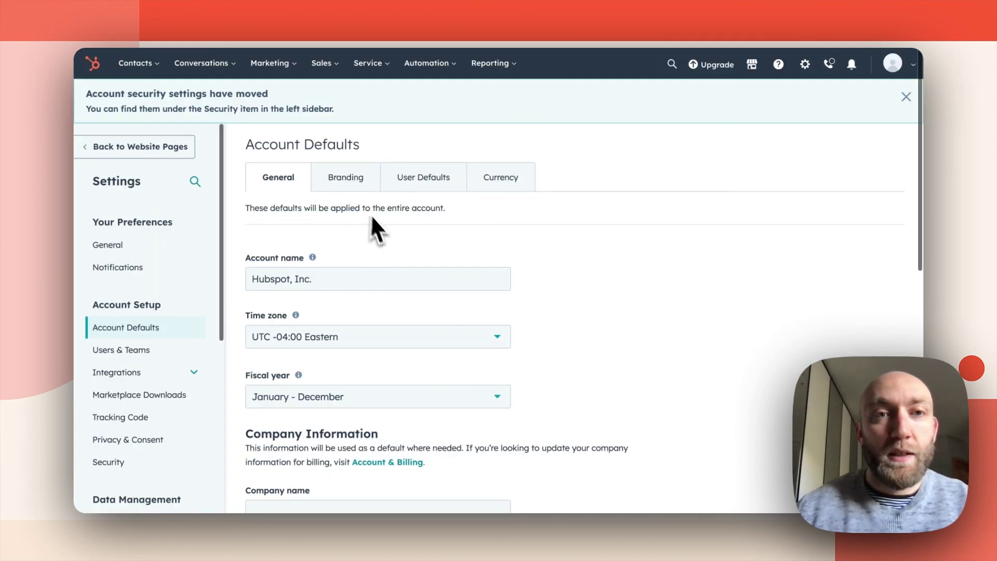
pyautogui.click(344, 183)
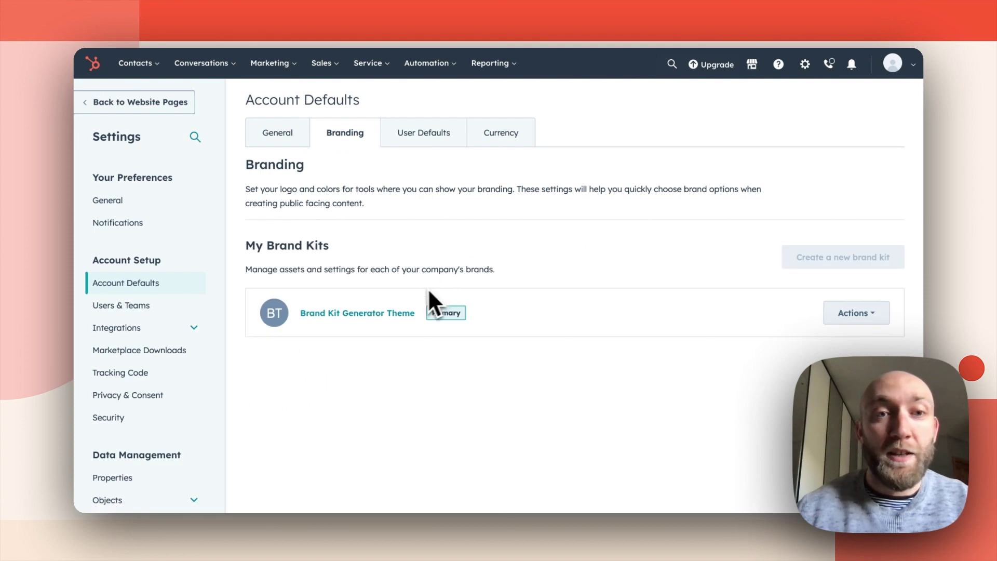
# - Upload main-logo.jpeg as a logo in the Brand Kit Generator Theme kit
pyautogui.click(369, 315)
pyautogui.scroll(-1, 349, 343)
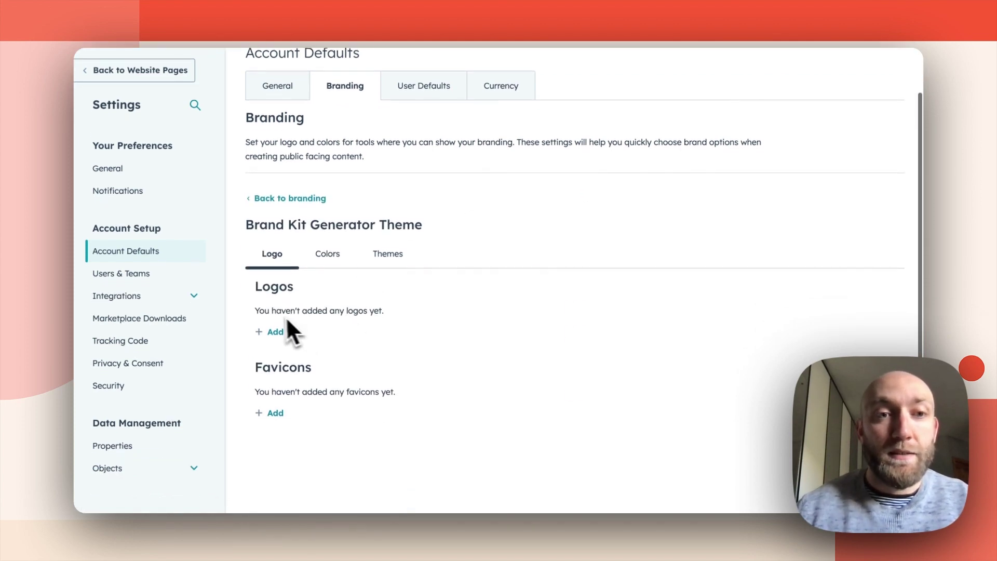
pyautogui.click(274, 332)
pyautogui.scroll(-3, 340, 351)
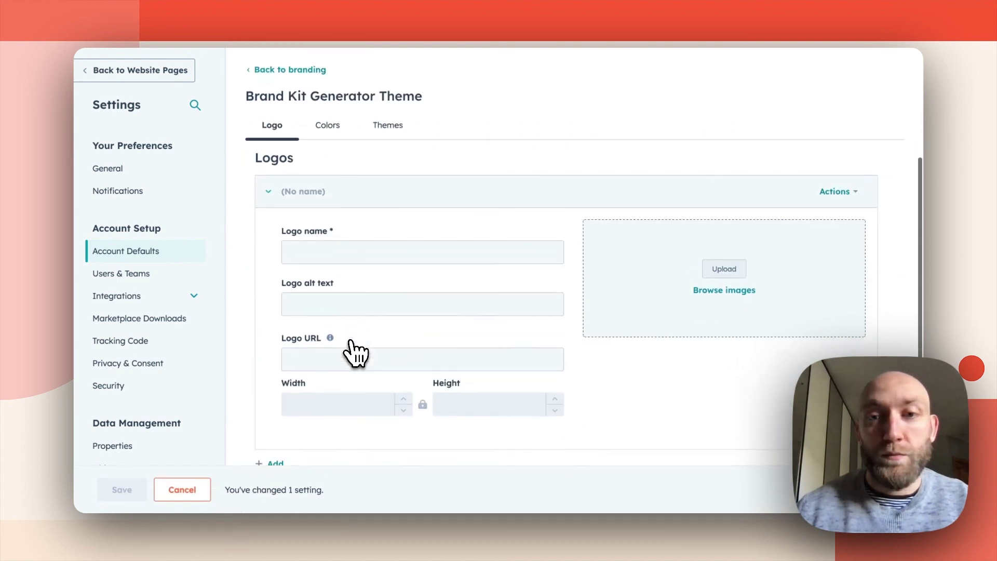
pyautogui.click(714, 254)
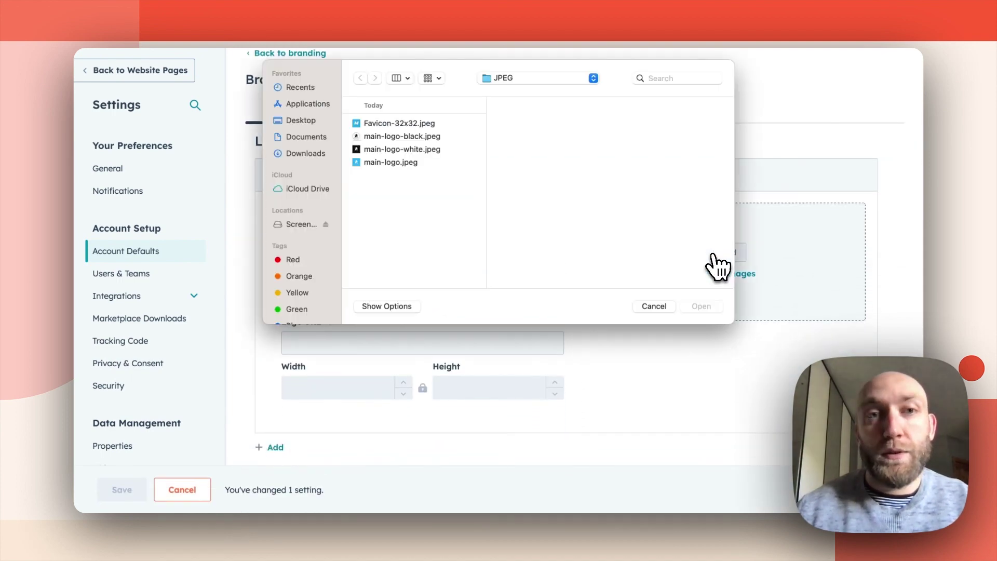
pyautogui.click(392, 161)
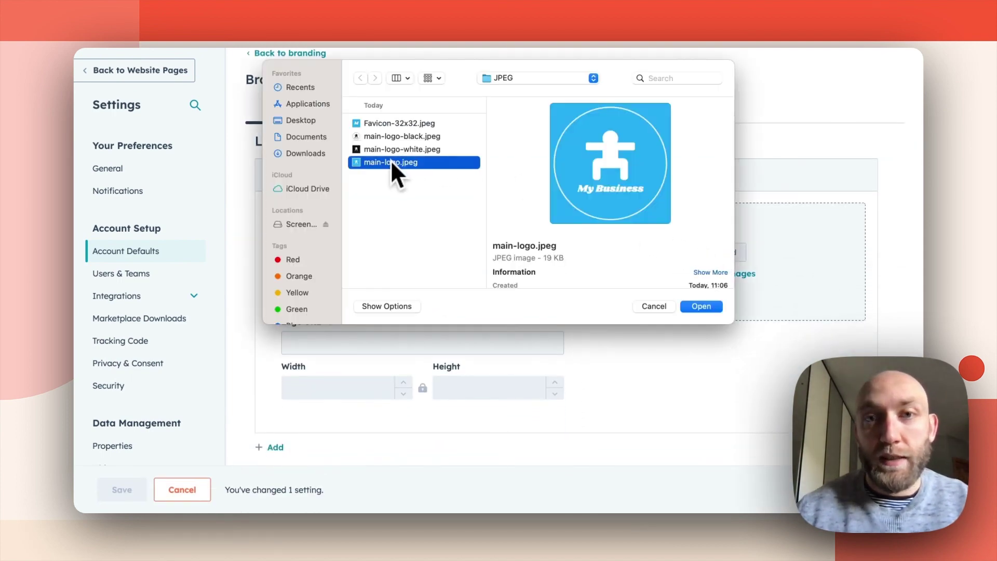
pyautogui.click(703, 306)
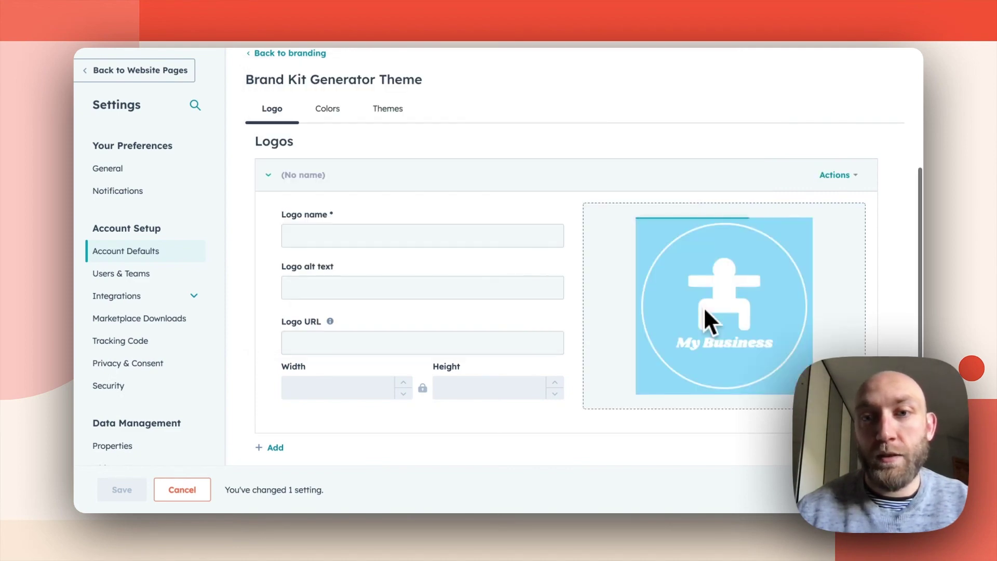
# - Upload Favicon-32x32.jpeg as the kit's favicon
pyautogui.scroll(-2, 545, 300)
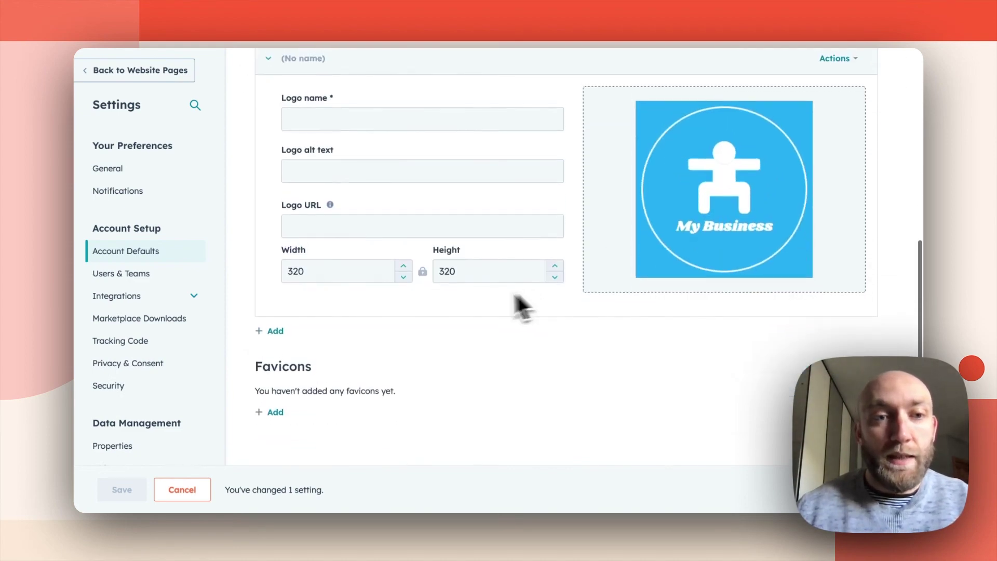
pyautogui.click(272, 413)
pyautogui.scroll(-3, 398, 348)
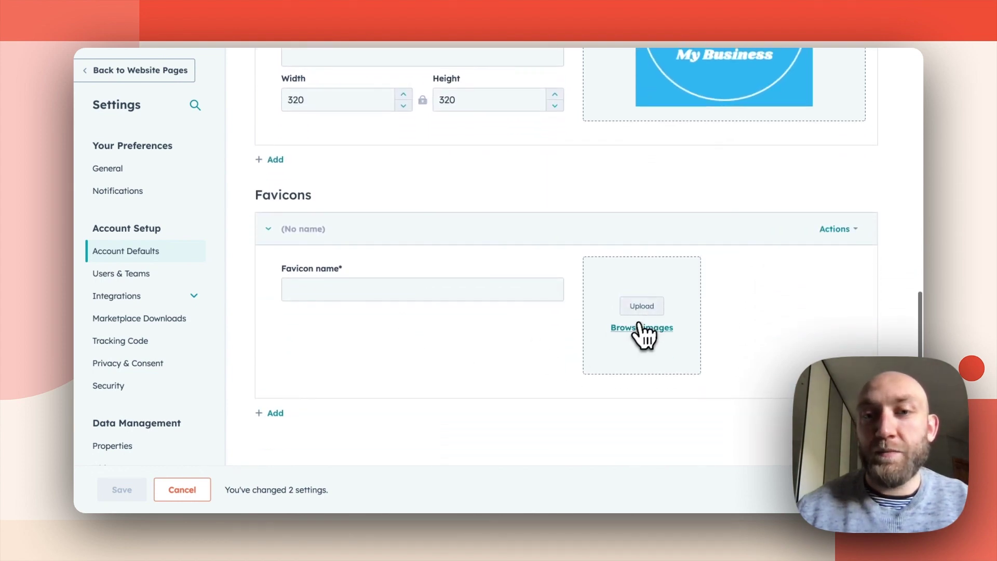
pyautogui.click(635, 329)
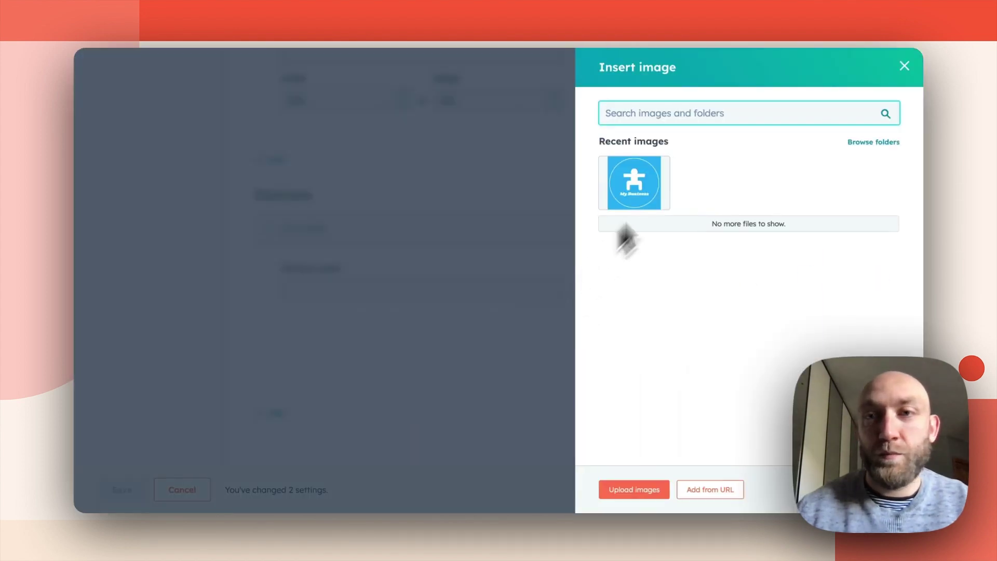
pyautogui.click(904, 67)
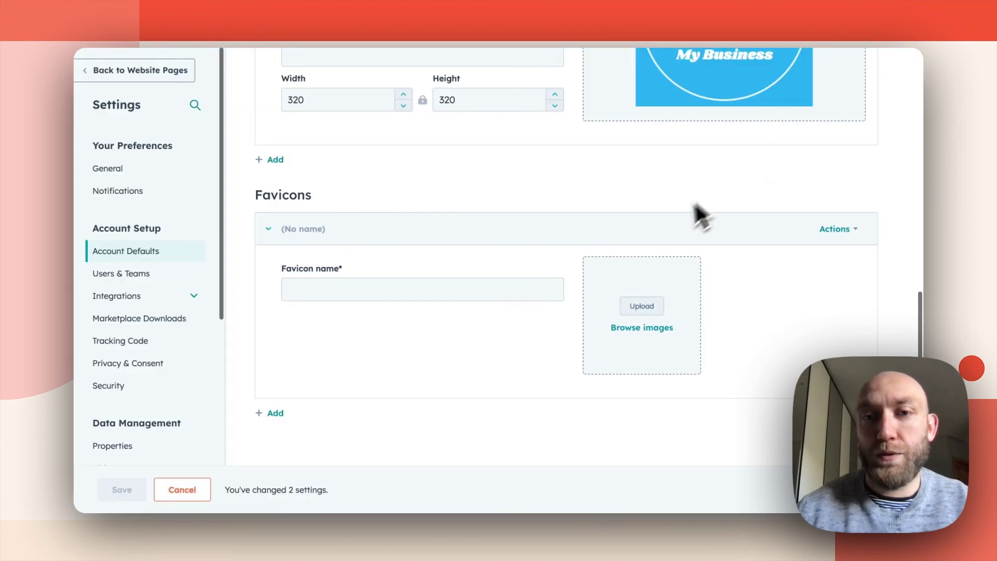
pyautogui.click(636, 307)
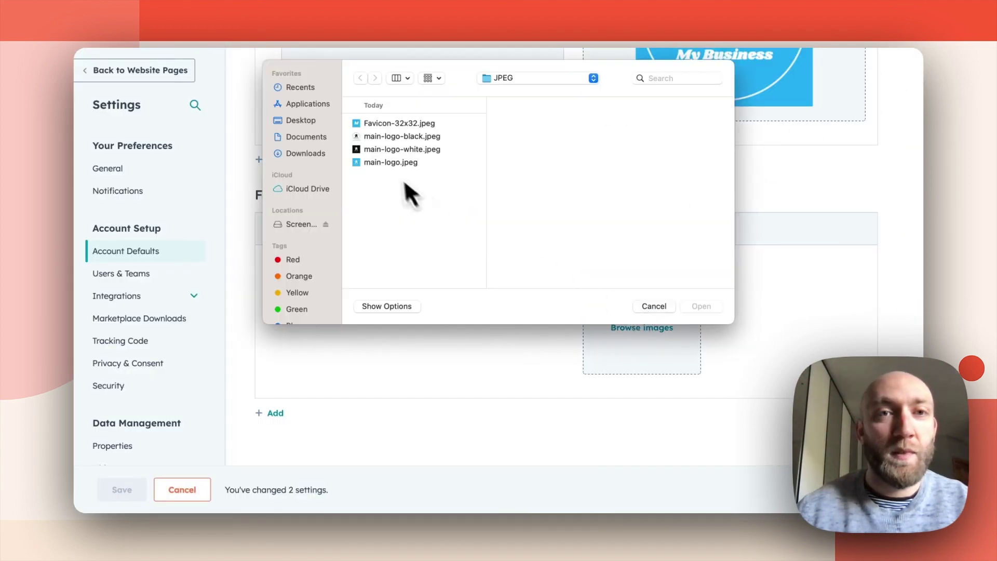
pyautogui.click(370, 122)
pyautogui.click(690, 305)
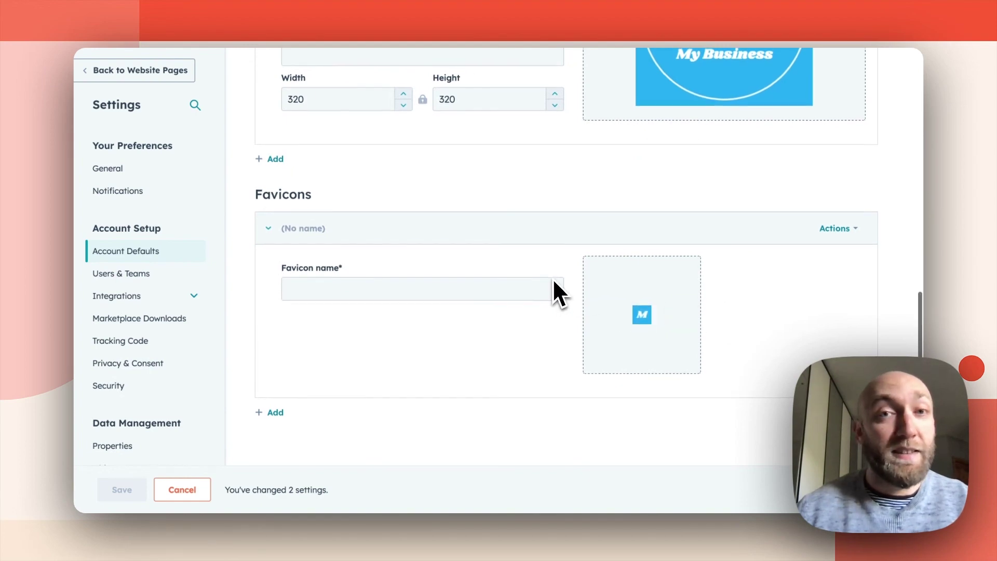
pyautogui.scroll(10, 552, 279)
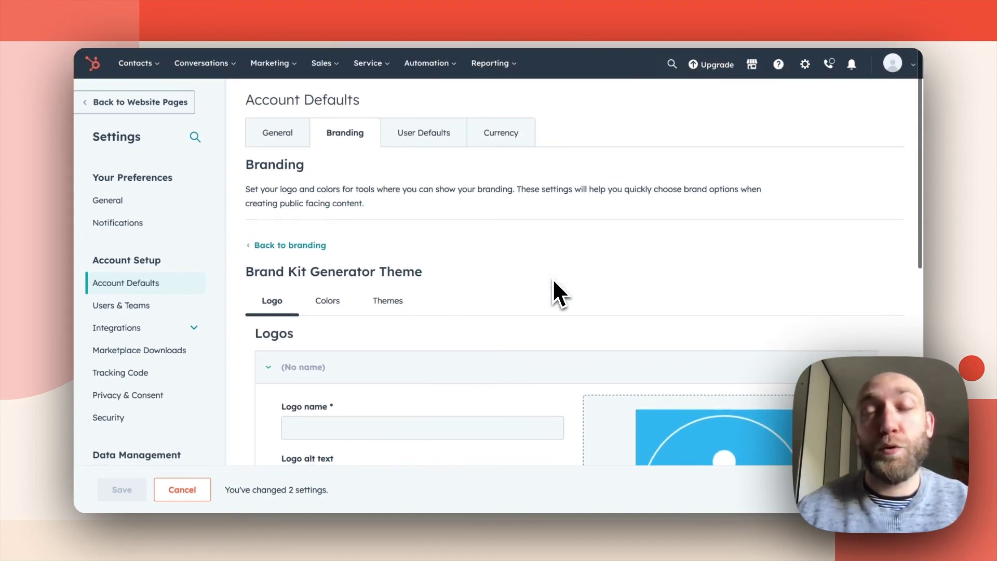